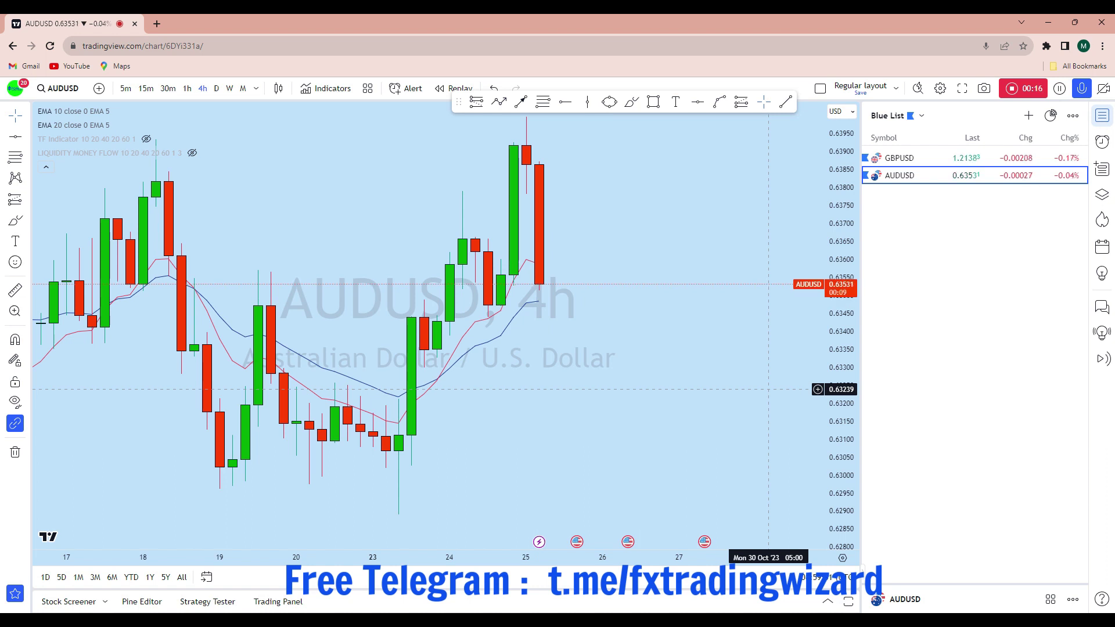
Switch the AUDUSD chart to the monthly timeframe.
{"action": "scroll", "coordinate": [767, 401], "scroll_direction": "down", "scroll_amount": 4}
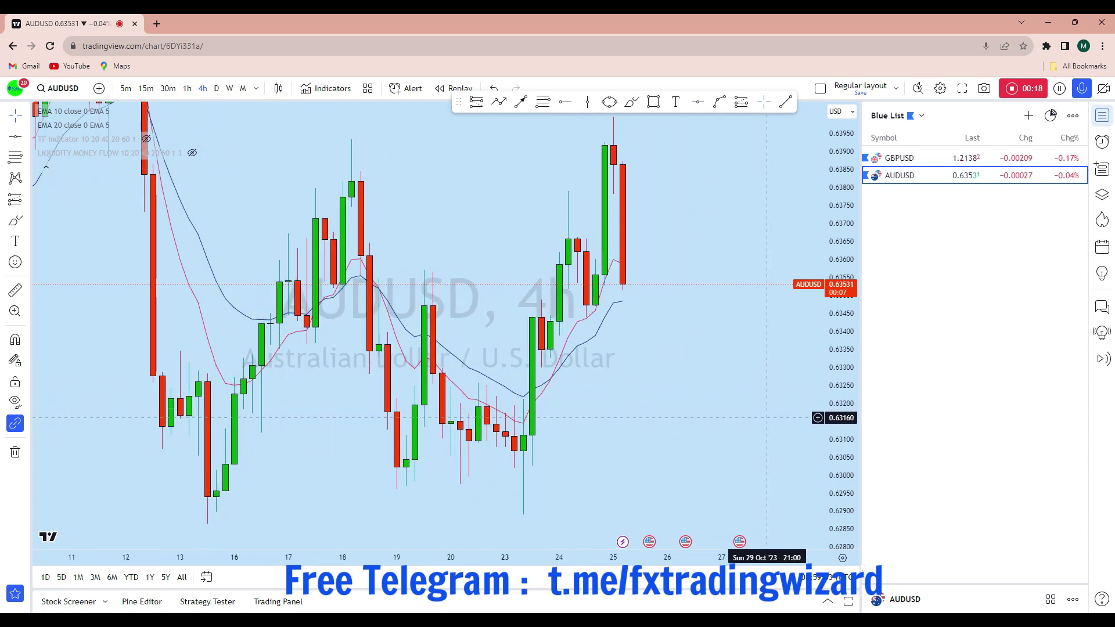
{"action": "scroll", "coordinate": [766, 417], "scroll_direction": "up", "scroll_amount": 2}
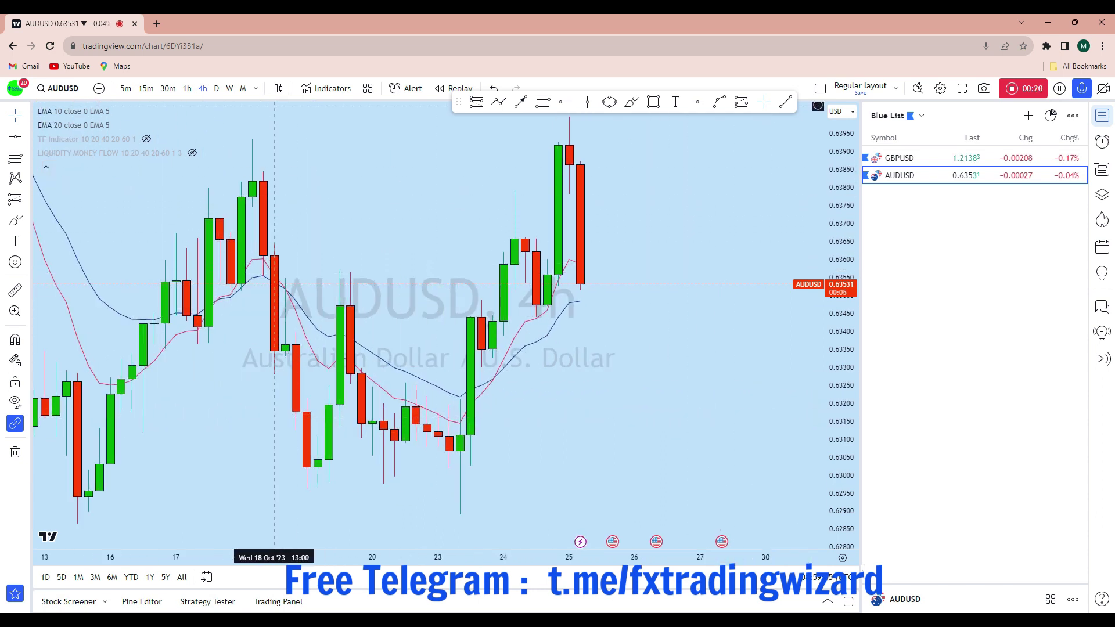
{"action": "left_click", "coordinate": [244, 88]}
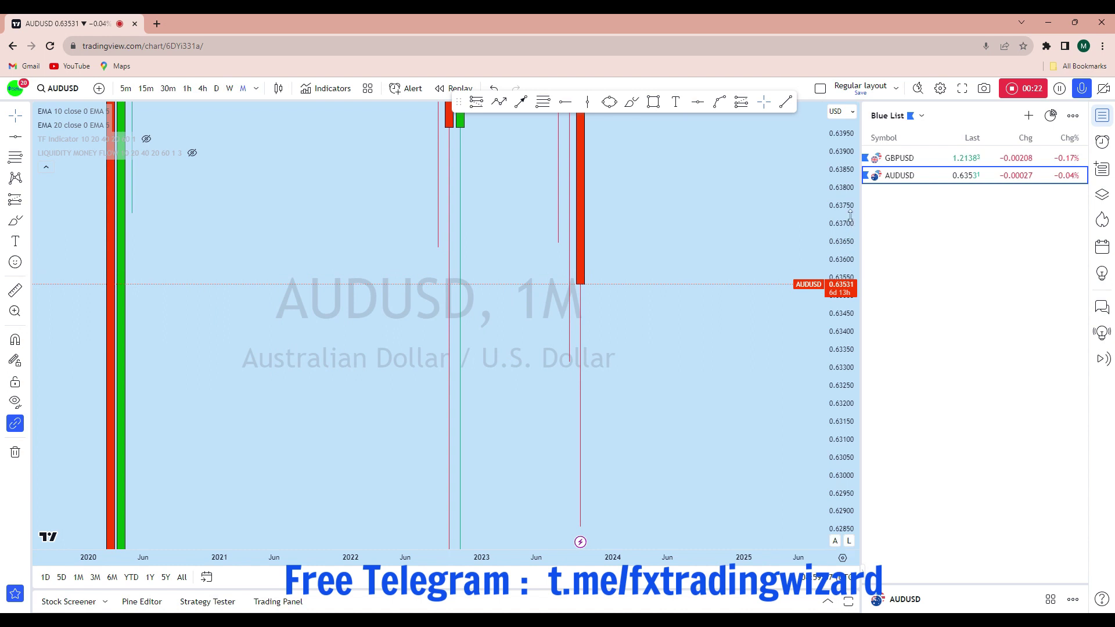
{"action": "scroll", "coordinate": [781, 480], "scroll_direction": "down", "scroll_amount": 5}
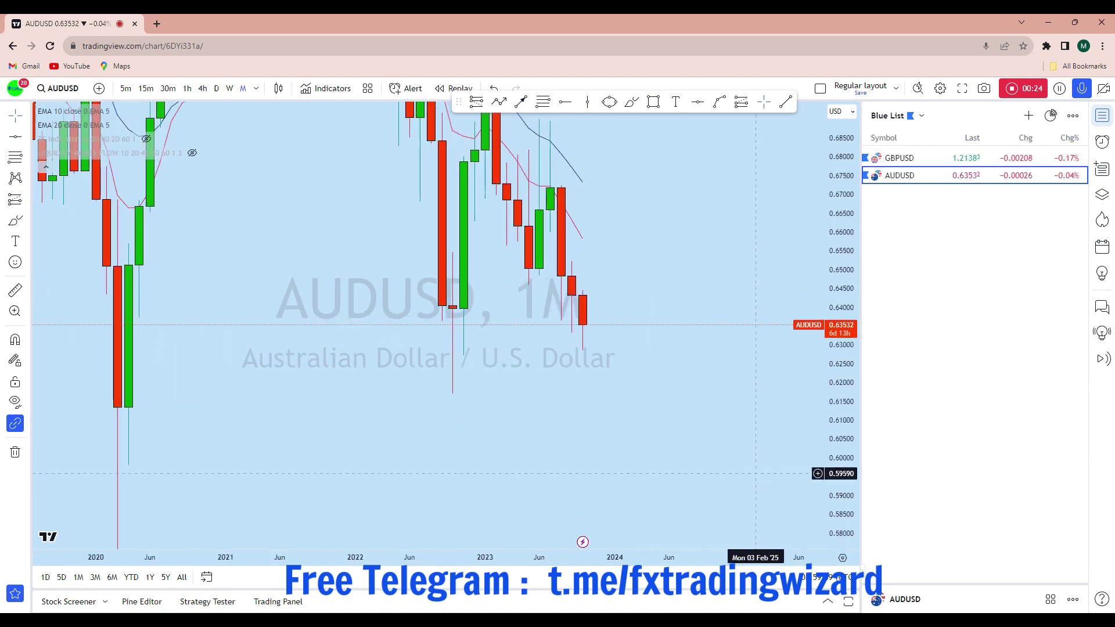
{"action": "left_click_drag", "start_coordinate": [744, 272], "coordinate": [768, 349]}
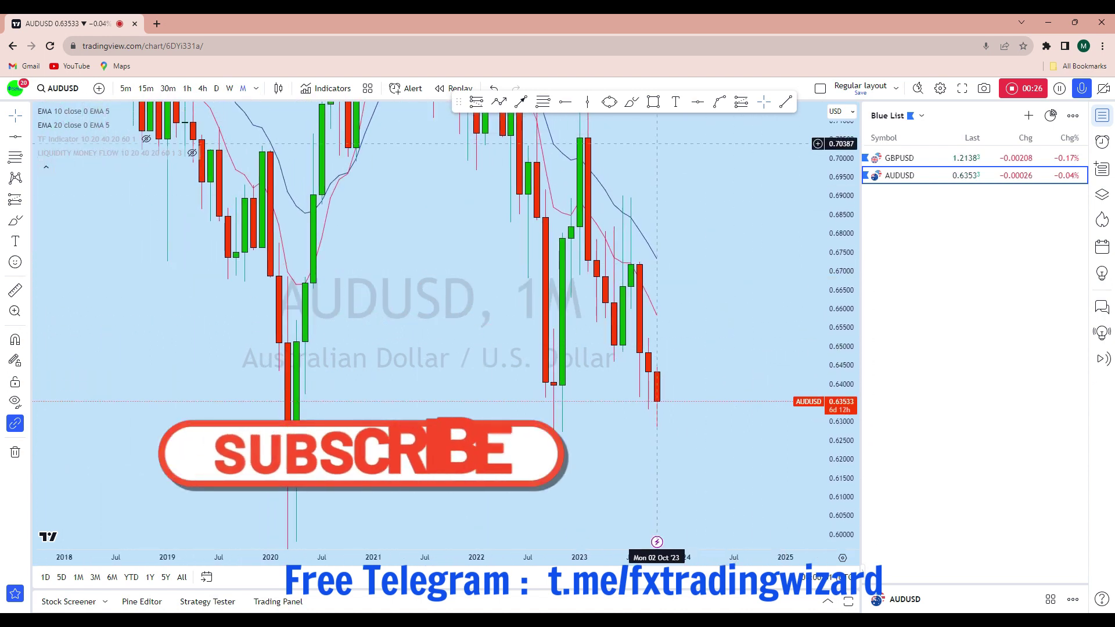
Brush a downward stroke from the mid-2023 highs, circle those highs on the monthly chart, and remove both marks.
{"action": "left_click", "coordinate": [631, 102]}
{"action": "left_click_drag", "start_coordinate": [624, 191], "coordinate": [700, 515]}
{"action": "left_click", "coordinate": [493, 88]}
{"action": "mouse_move", "coordinate": [654, 198]}
{"action": "left_mouse_down"}
{"action": "mouse_move", "coordinate": [615, 200]}
{"action": "mouse_move", "coordinate": [614, 190]}
{"action": "left_mouse_up"}
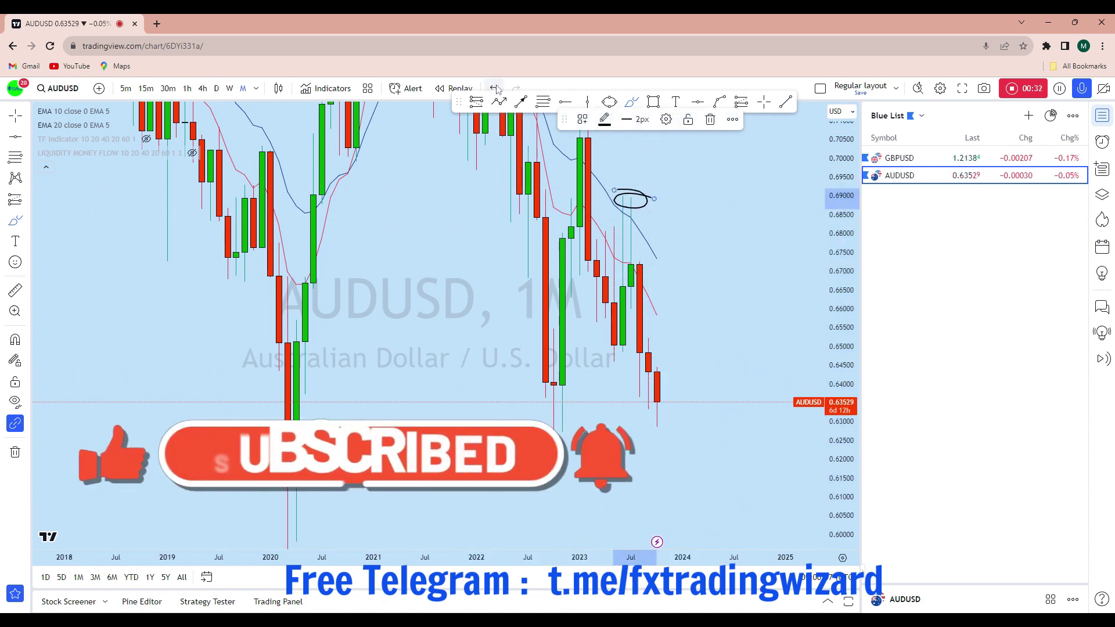
{"action": "key", "text": "Delete"}
Brush a path down from the mid-2023 high to just below the October 2023 candle, and delete the stroke.
{"action": "left_click_drag", "start_coordinate": [623, 197], "coordinate": [640, 267]}
{"action": "left_click_drag", "start_coordinate": [640, 312], "coordinate": [665, 444]}
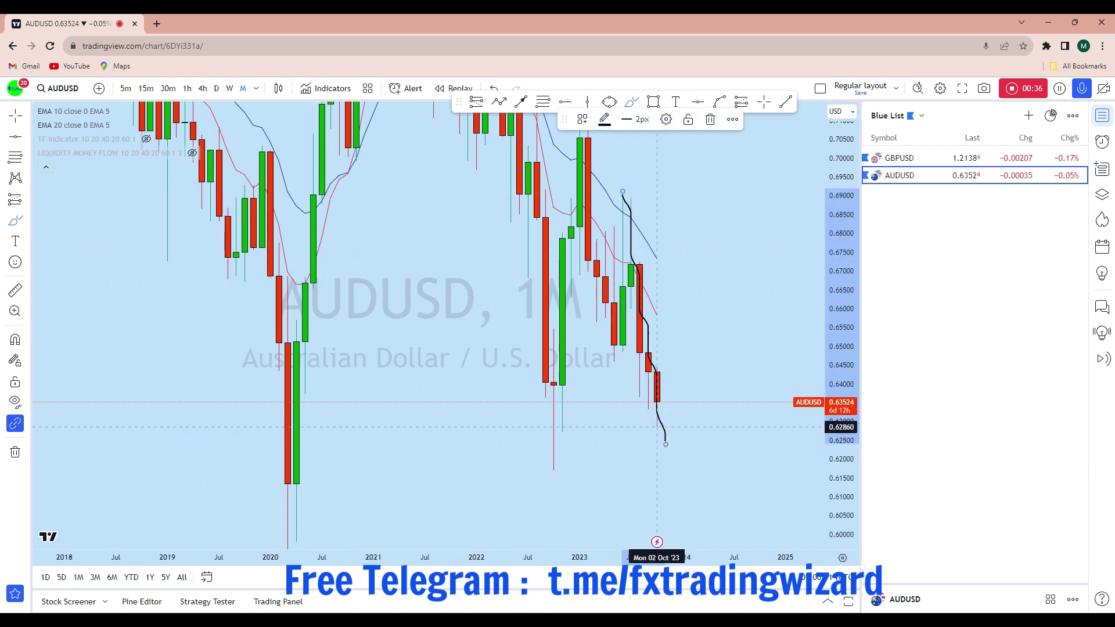
{"action": "key", "text": "Delete"}
Brush a circle and an upward line at the October 2023 monthly low, and undo the marking.
{"action": "scroll", "coordinate": [767, 496], "scroll_direction": "down", "scroll_amount": 3}
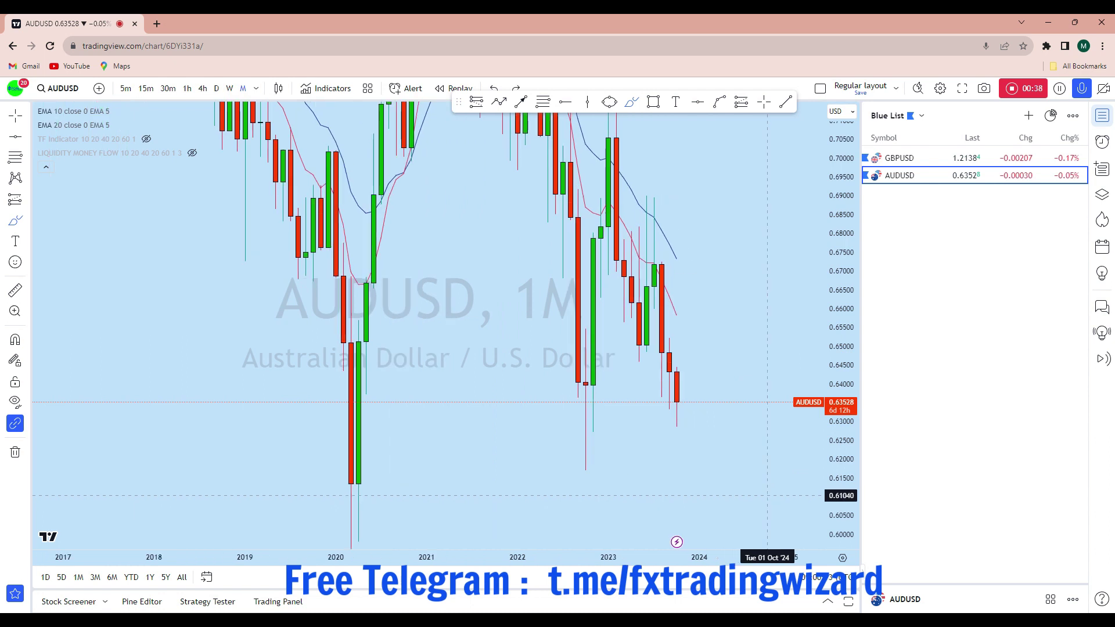
{"action": "scroll", "coordinate": [767, 496], "scroll_direction": "up", "scroll_amount": 2}
{"action": "mouse_move", "coordinate": [629, 431]}
{"action": "left_mouse_down"}
{"action": "mouse_move", "coordinate": [665, 427]}
{"action": "mouse_move", "coordinate": [646, 346]}
{"action": "left_mouse_up"}
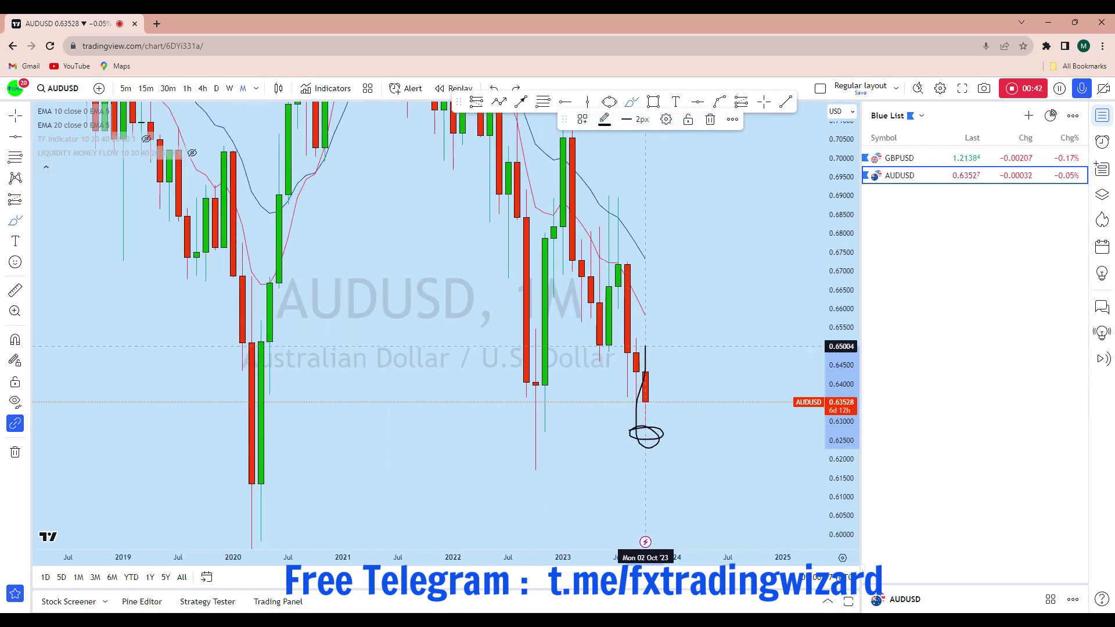
{"action": "left_click", "coordinate": [493, 89]}
Place a horizontal line at 0.64248 on the monthly AUDUSD chart.
{"action": "scroll", "coordinate": [667, 284], "scroll_direction": "up", "scroll_amount": 2}
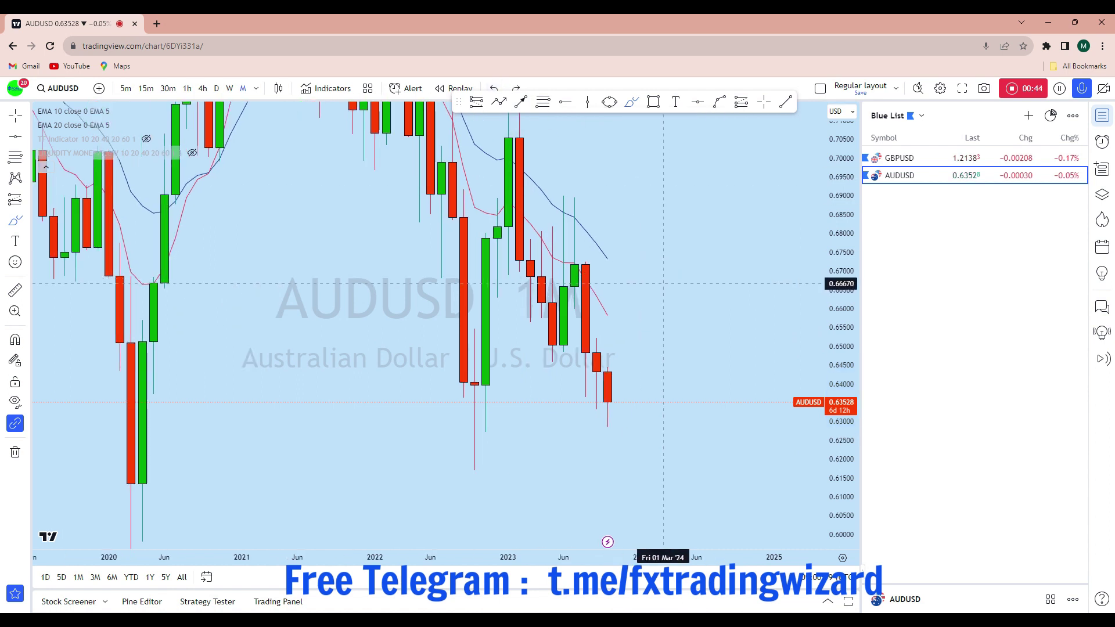
{"action": "scroll", "coordinate": [676, 279], "scroll_direction": "down", "scroll_amount": 2}
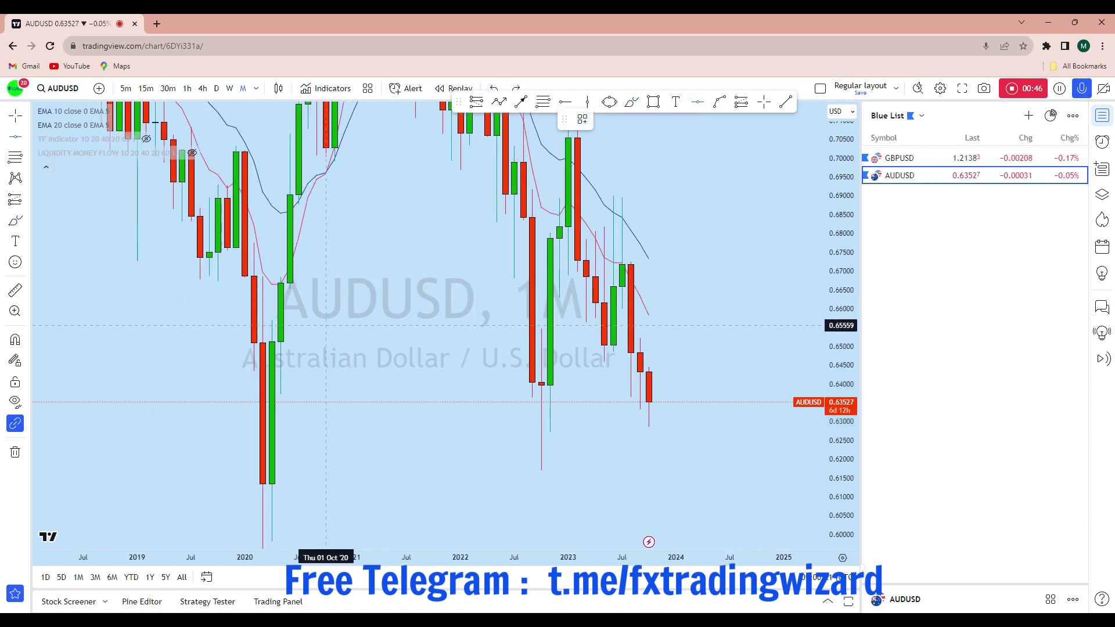
{"action": "left_click", "coordinate": [263, 374]}
Switch the chart to the weekly timeframe to examine the October 2023 candles.
{"action": "left_click_drag", "start_coordinate": [730, 319], "coordinate": [742, 242]}
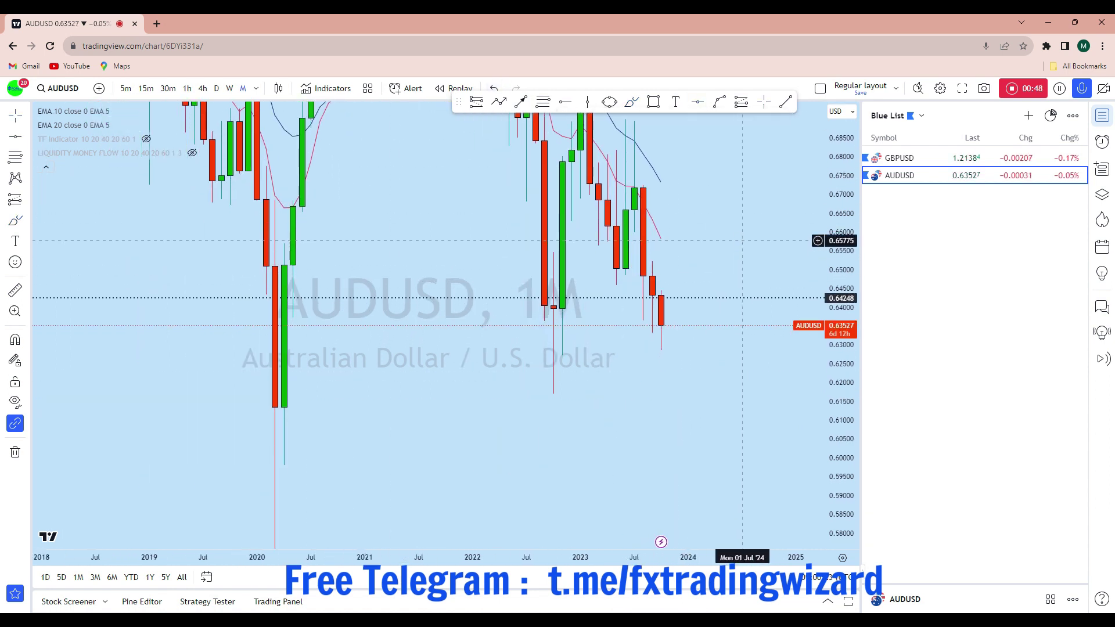
{"action": "left_click_drag", "start_coordinate": [840, 421], "coordinate": [841, 275]}
{"action": "scroll", "coordinate": [619, 273], "scroll_direction": "up", "scroll_amount": 3}
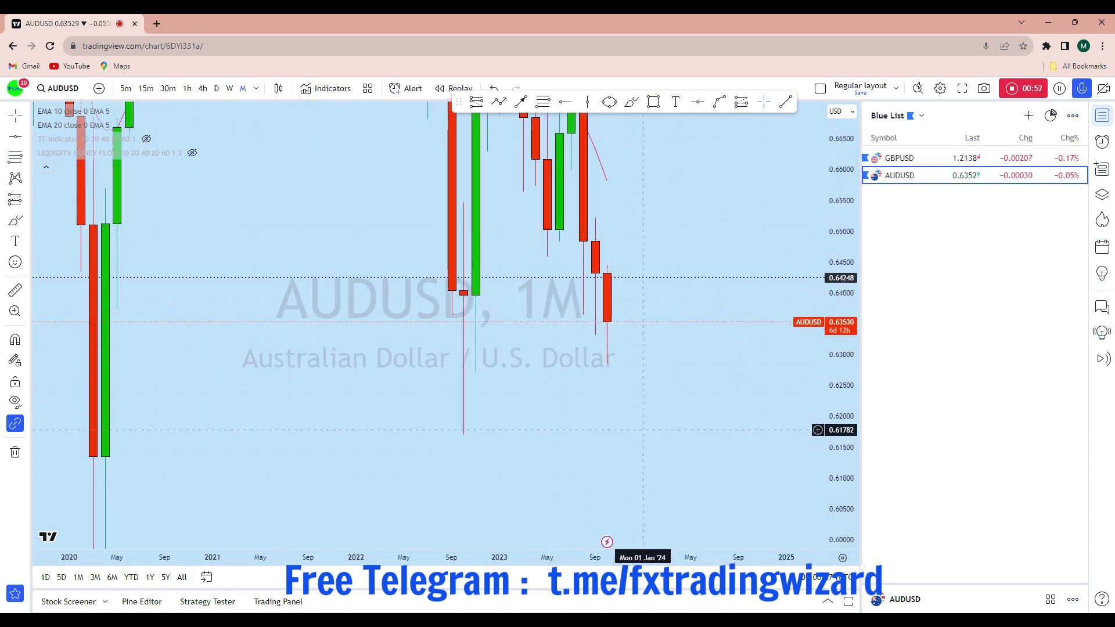
{"action": "left_click", "coordinate": [229, 88]}
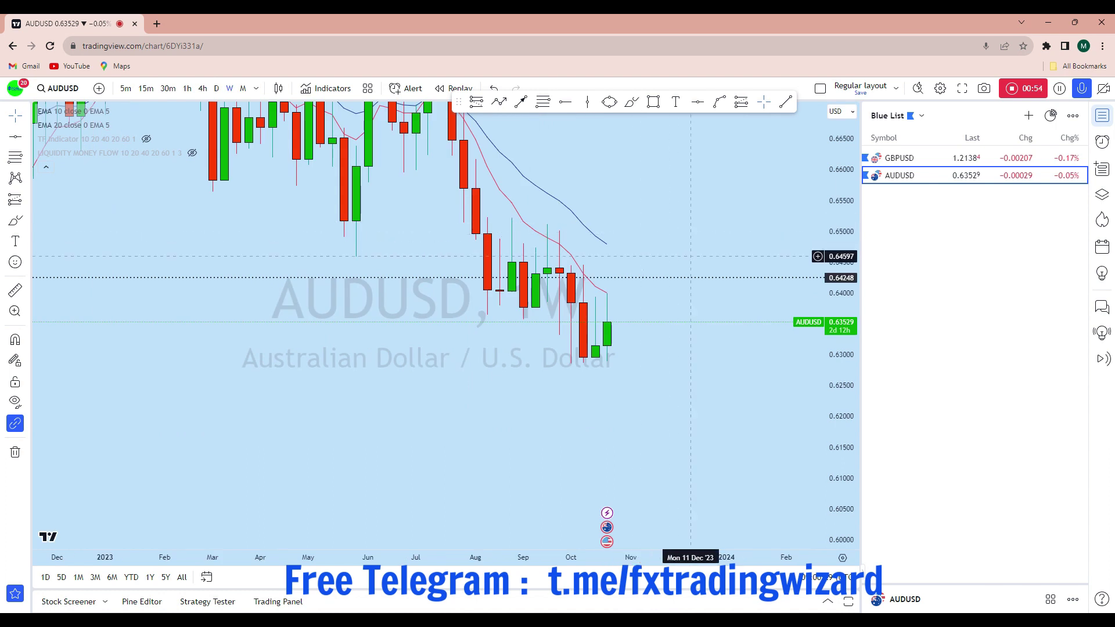
{"action": "scroll", "coordinate": [747, 328], "scroll_direction": "down", "scroll_amount": 2}
{"action": "scroll", "coordinate": [657, 327], "scroll_direction": "up", "scroll_amount": 2}
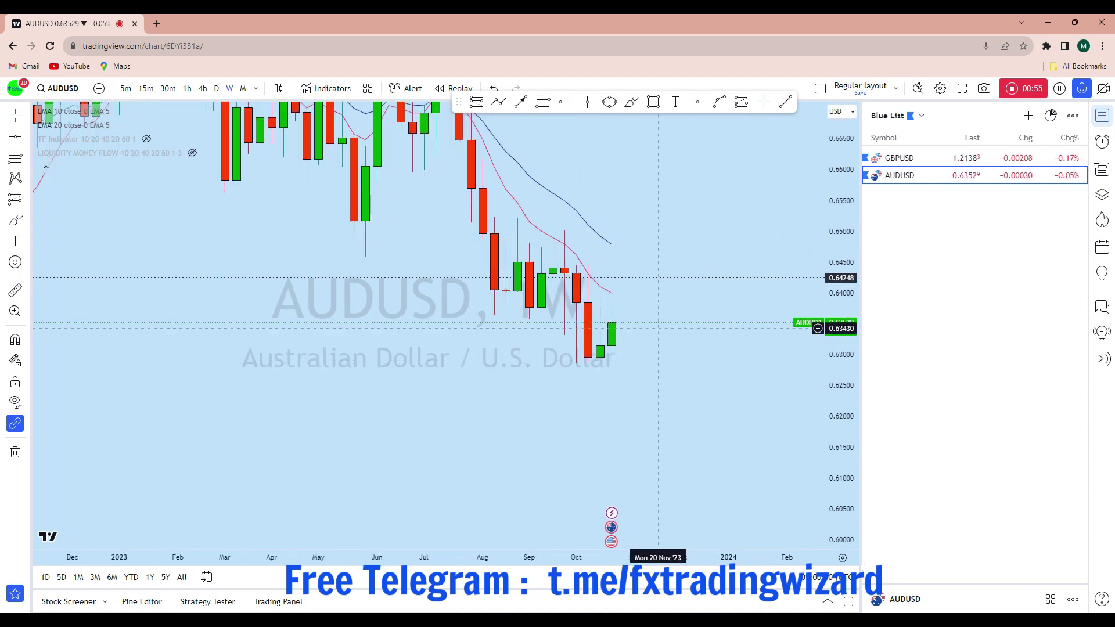
{"action": "left_click", "coordinate": [26, 116]}
{"action": "left_click_drag", "start_coordinate": [841, 482], "coordinate": [842, 326]}
{"action": "scroll", "coordinate": [541, 430], "scroll_direction": "up", "scroll_amount": 3}
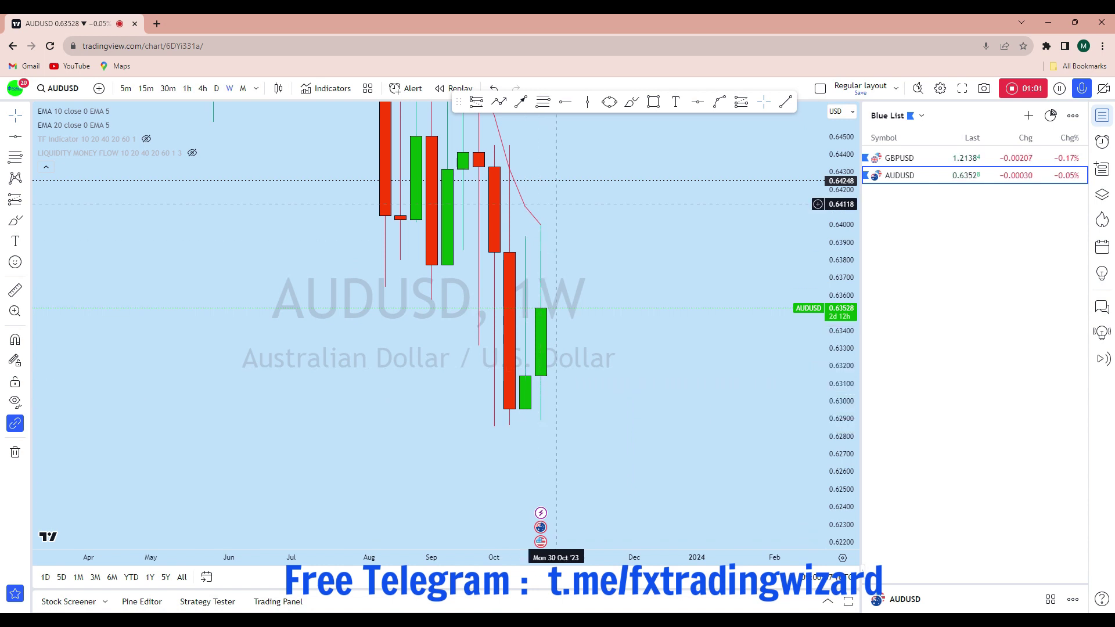
Brush an upward path from the October weekly lows to just below the 0.64248 line, and undo the stroke.
{"action": "mouse_move", "coordinate": [511, 426]}
{"action": "left_mouse_down"}
{"action": "mouse_move", "coordinate": [540, 415]}
{"action": "mouse_move", "coordinate": [588, 183]}
{"action": "left_mouse_up"}
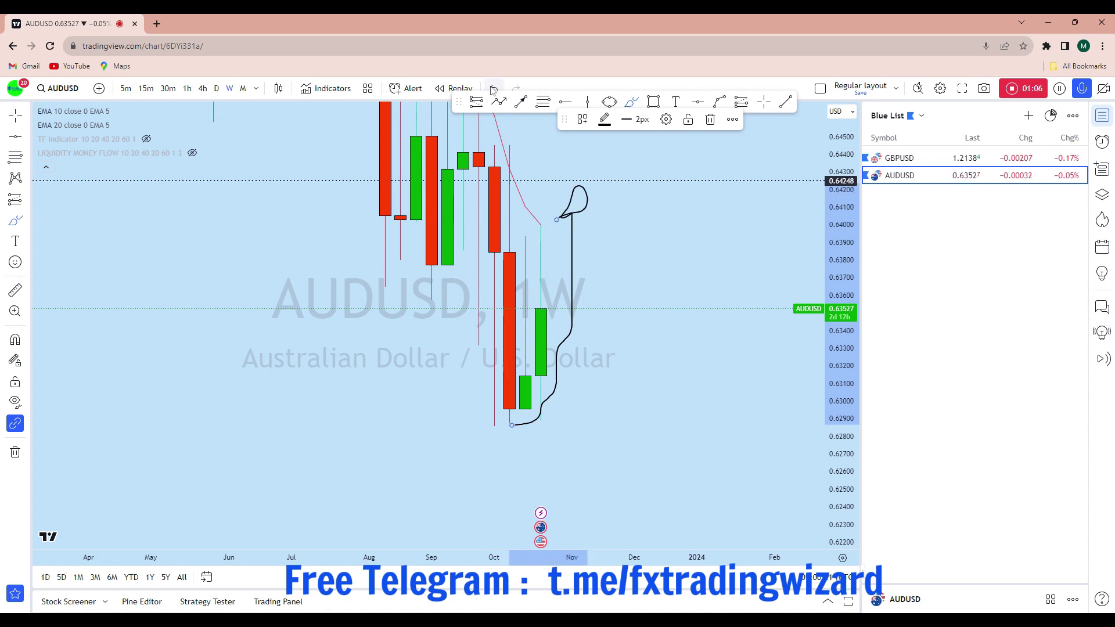
{"action": "key", "text": "ctrl+z"}
Place a horizontal line at 0.63934 on the weekly chart.
{"action": "left_click", "coordinate": [698, 103]}
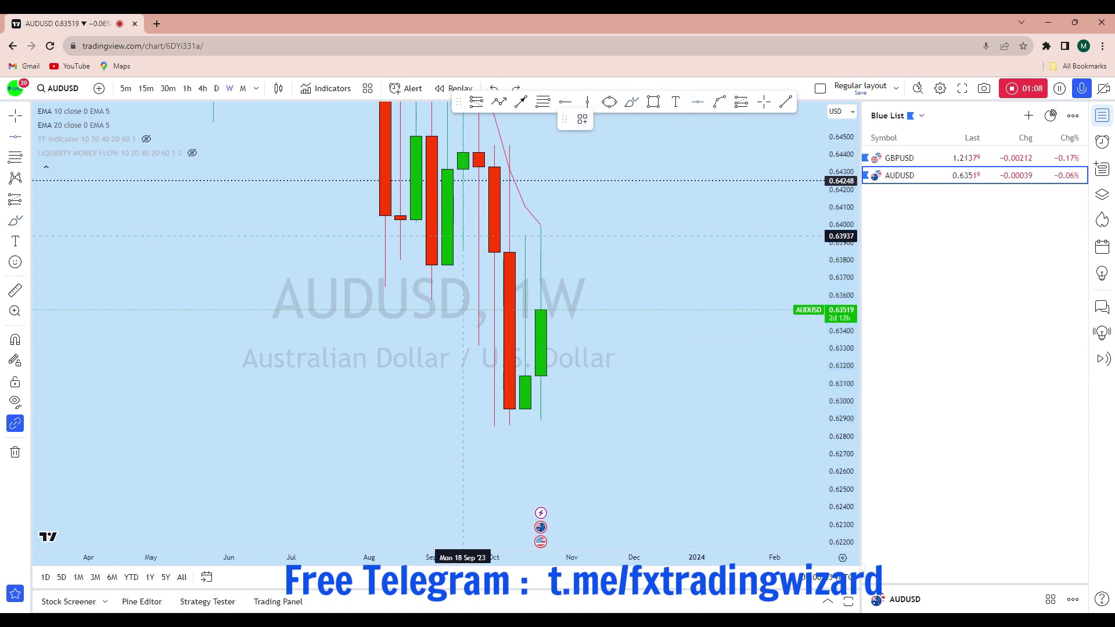
{"action": "left_click", "coordinate": [543, 237]}
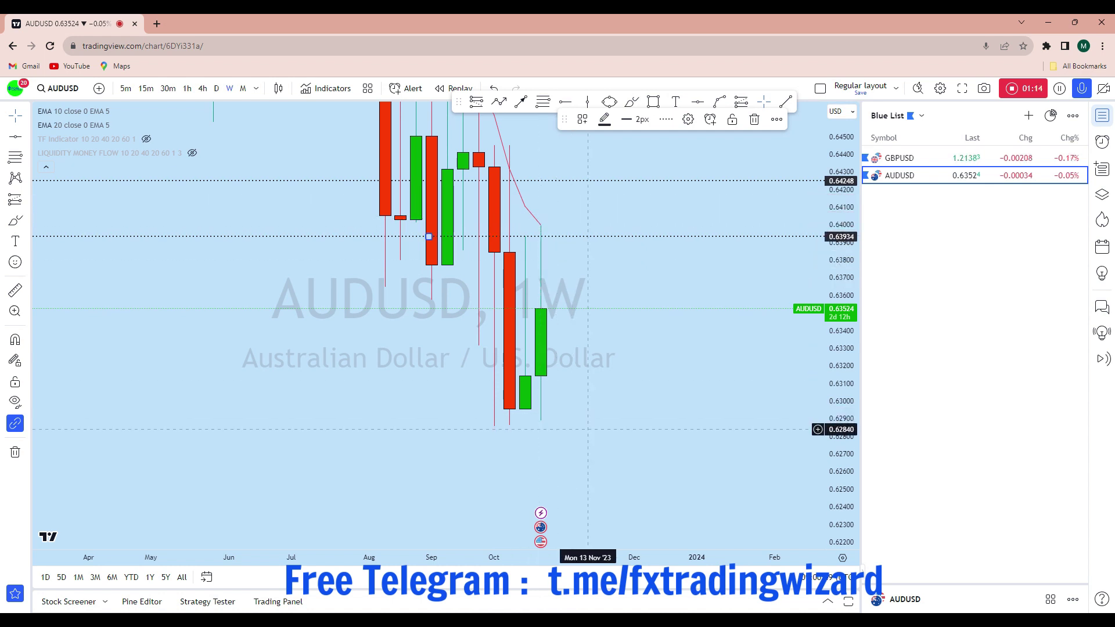
Brush a downward path from the latest weekly candle's current price to below the October lows, and undo it.
{"action": "scroll", "coordinate": [588, 429], "scroll_direction": "down", "scroll_amount": 2}
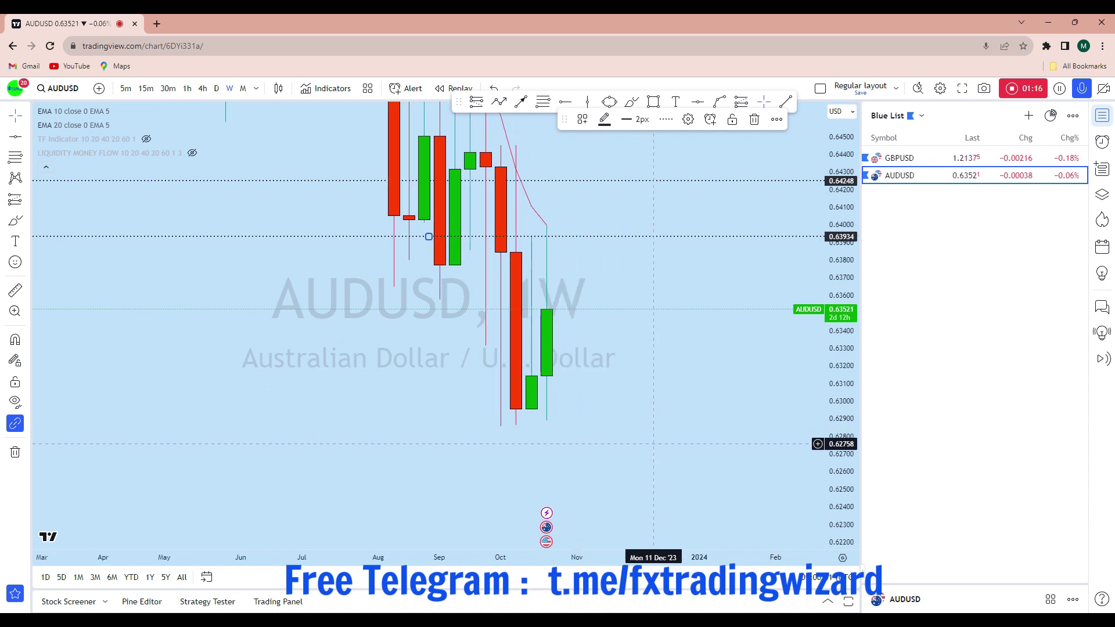
{"action": "scroll", "coordinate": [654, 424], "scroll_direction": "down", "scroll_amount": 2}
{"action": "scroll", "coordinate": [654, 425], "scroll_direction": "up", "scroll_amount": 2}
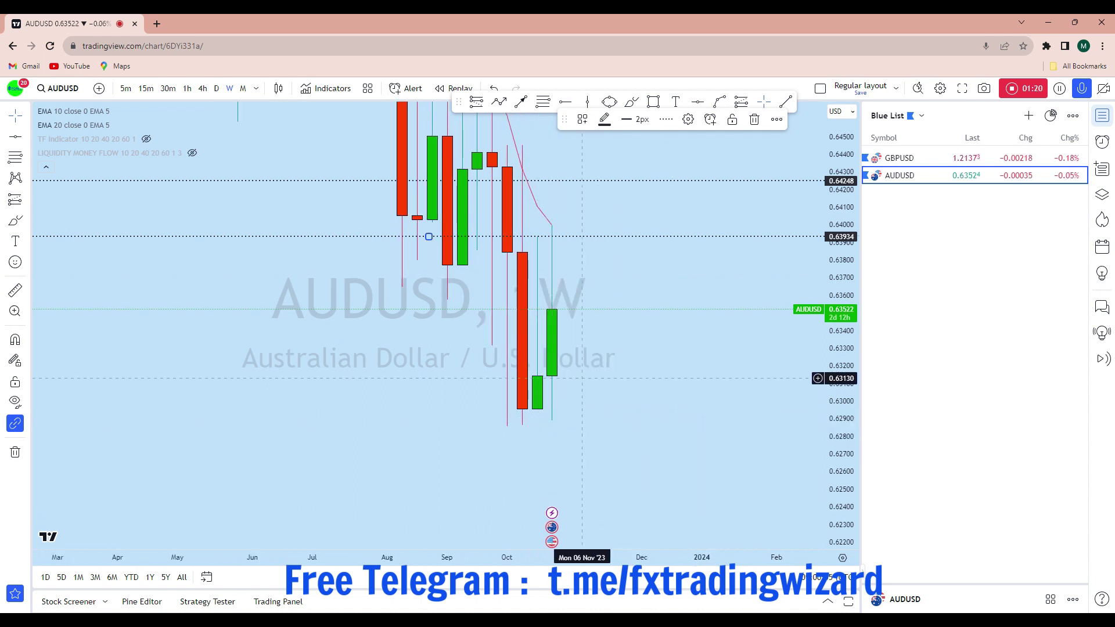
{"action": "left_click", "coordinate": [631, 103]}
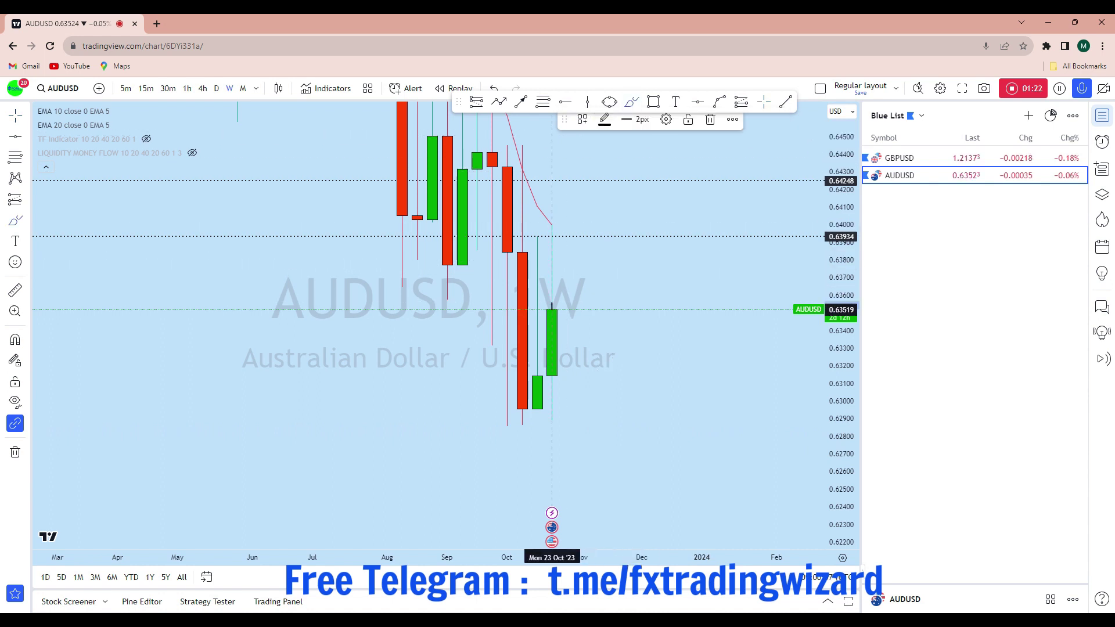
{"action": "left_click_drag", "start_coordinate": [552, 304], "coordinate": [567, 442]}
{"action": "key", "text": "ctrl+z"}
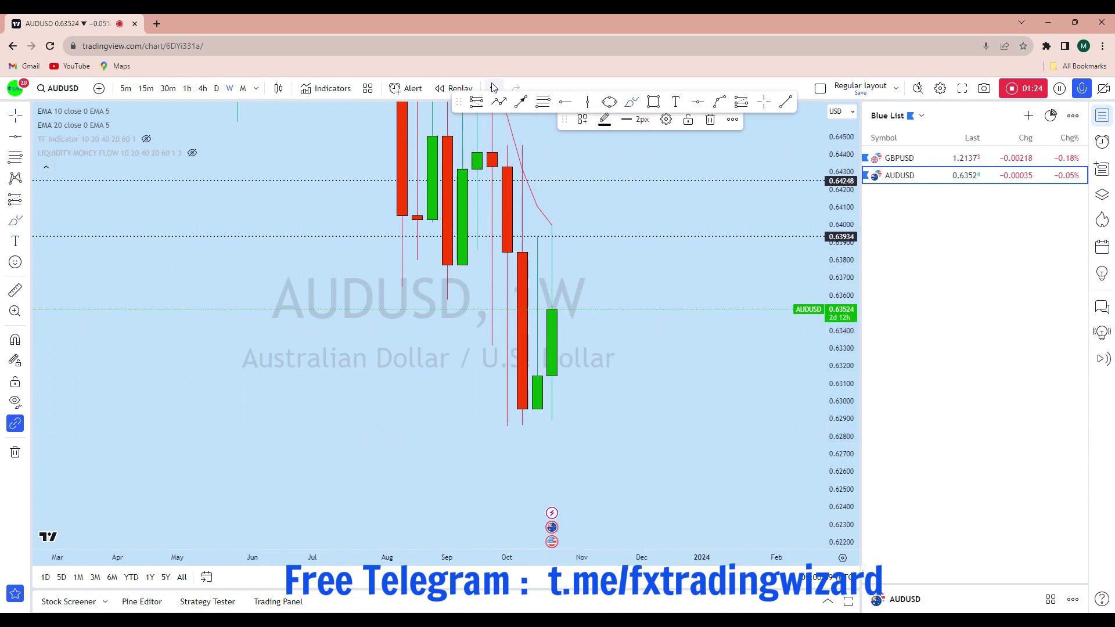
Switch the AUDUSD chart to the daily timeframe.
{"action": "scroll", "coordinate": [581, 453], "scroll_direction": "down", "scroll_amount": 2}
{"action": "scroll", "coordinate": [616, 454], "scroll_direction": "up", "scroll_amount": 1}
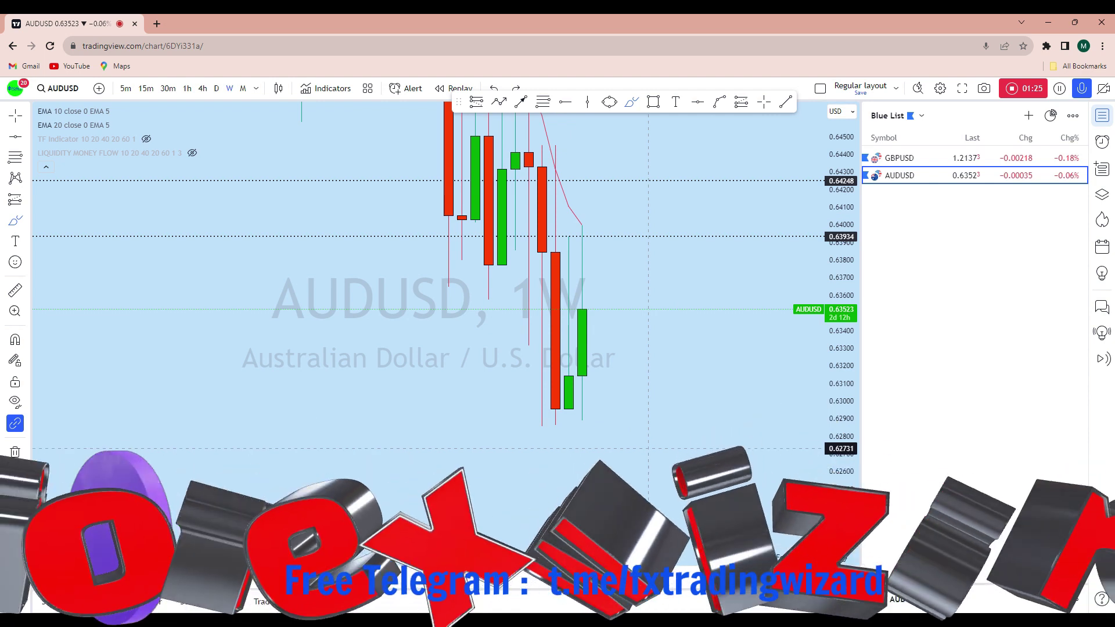
{"action": "left_click", "coordinate": [217, 91]}
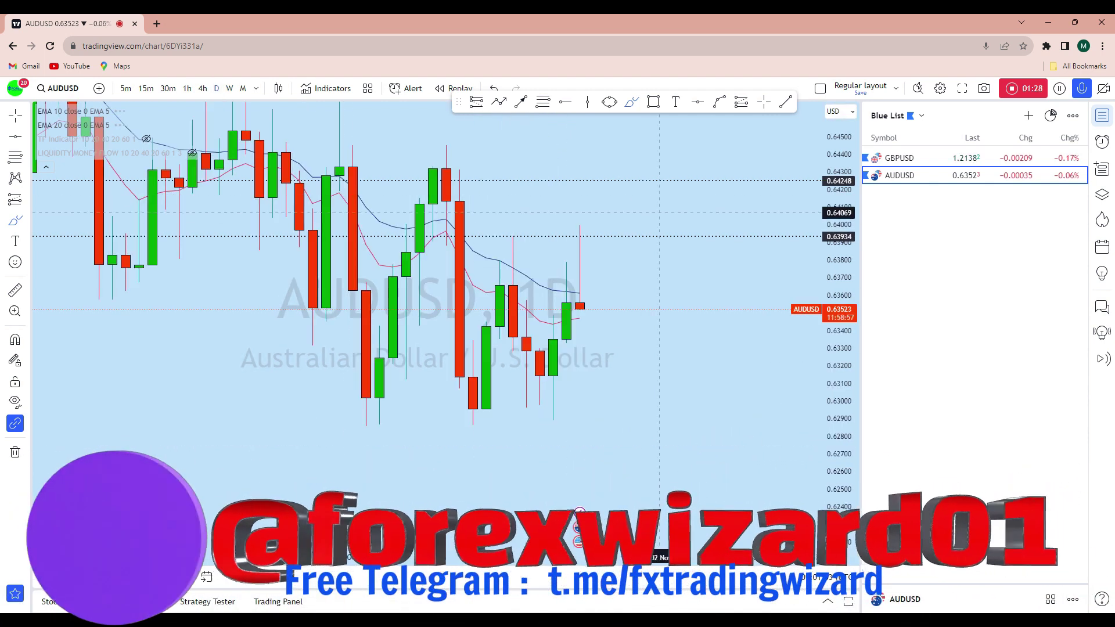
{"action": "scroll", "coordinate": [757, 399], "scroll_direction": "down", "scroll_amount": 3}
{"action": "scroll", "coordinate": [709, 319], "scroll_direction": "up", "scroll_amount": 2}
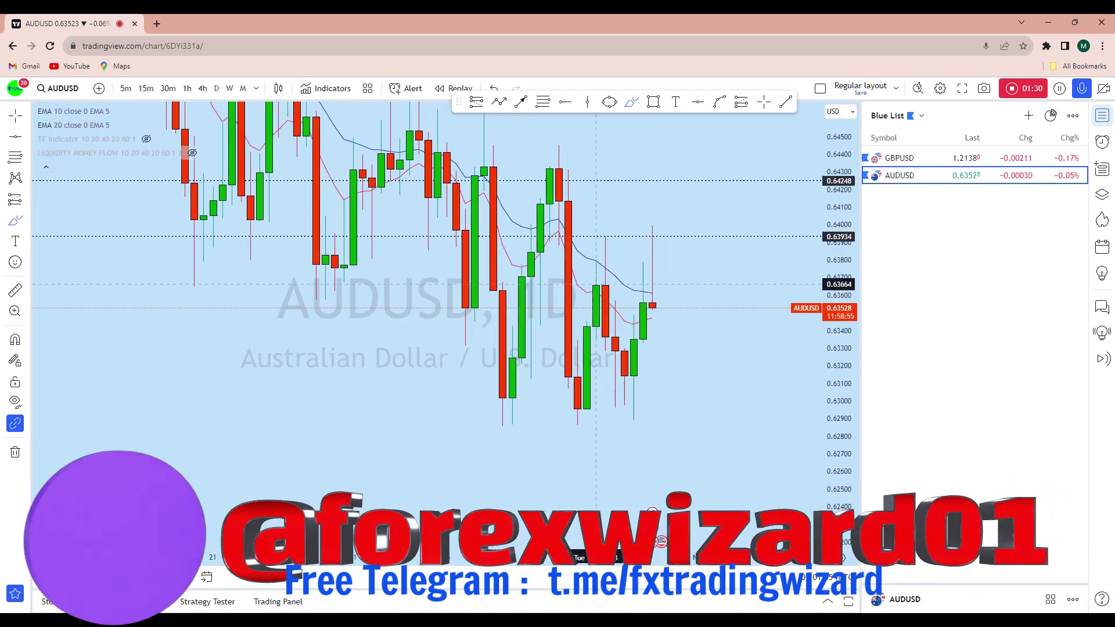
Brush the October zigzag of daily swings from the high near 0.64400, ending with a rise past the latest candle, and undo it.
{"action": "mouse_move", "coordinate": [559, 149]}
{"action": "left_mouse_down"}
{"action": "mouse_move", "coordinate": [571, 430]}
{"action": "mouse_move", "coordinate": [578, 423]}
{"action": "left_mouse_up"}
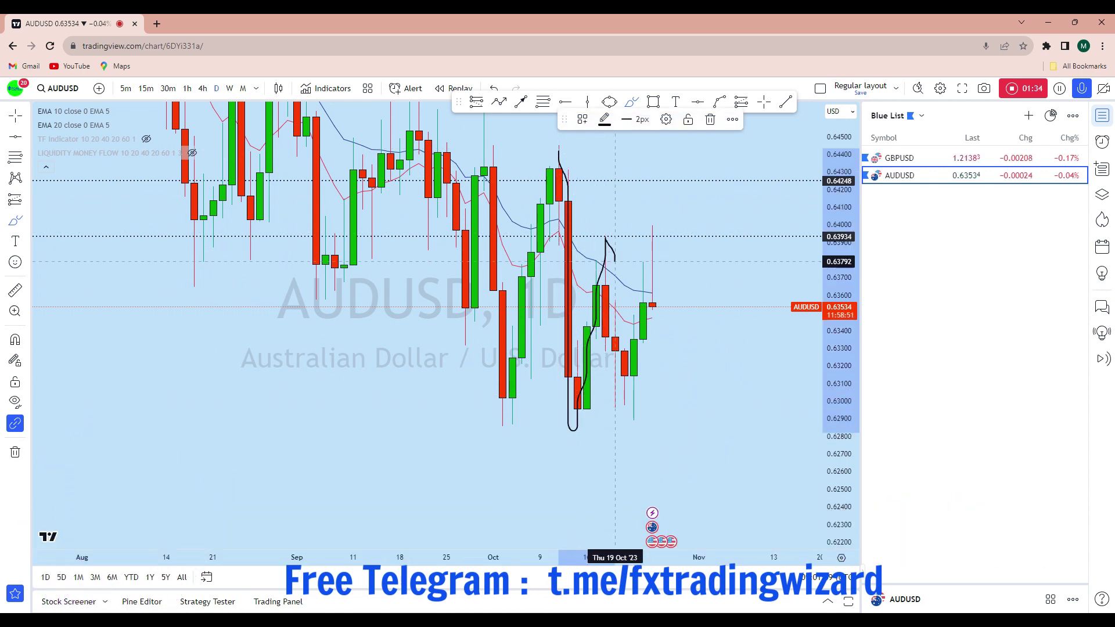
{"action": "left_click_drag", "start_coordinate": [634, 428], "coordinate": [671, 192]}
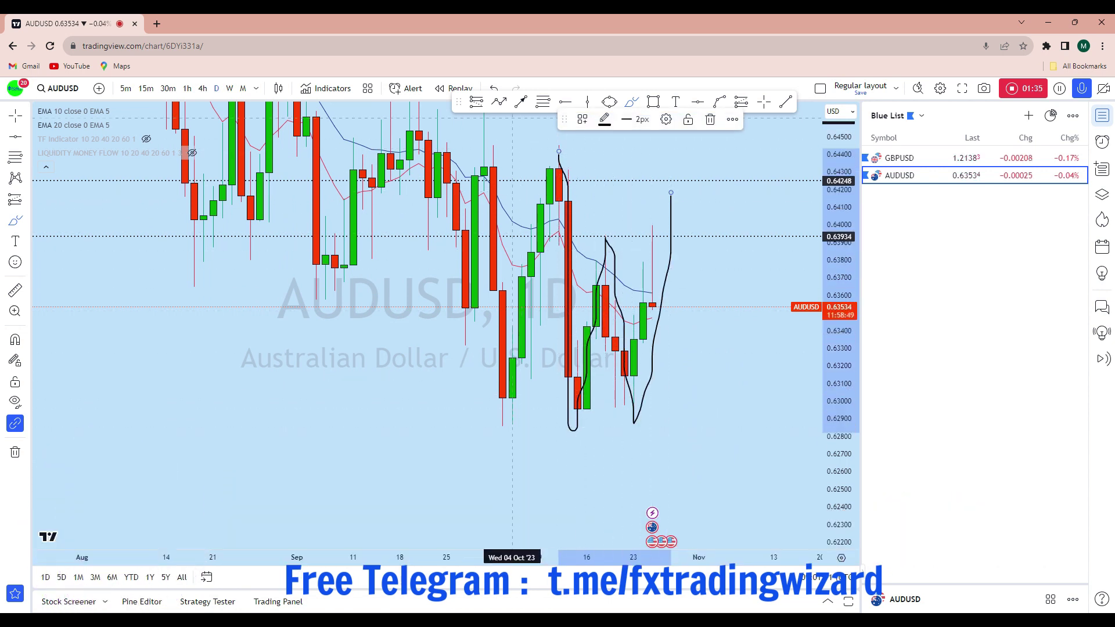
{"action": "key", "text": "ctrl+z"}
Brush a mark around the upper wick of the latest daily candle, and undo it.
{"action": "scroll", "coordinate": [775, 281], "scroll_direction": "up", "scroll_amount": 2}
{"action": "mouse_move", "coordinate": [637, 232]}
{"action": "left_mouse_down"}
{"action": "mouse_move", "coordinate": [606, 227]}
{"action": "mouse_move", "coordinate": [617, 224]}
{"action": "left_mouse_up"}
{"action": "key", "text": "ctrl+z"}
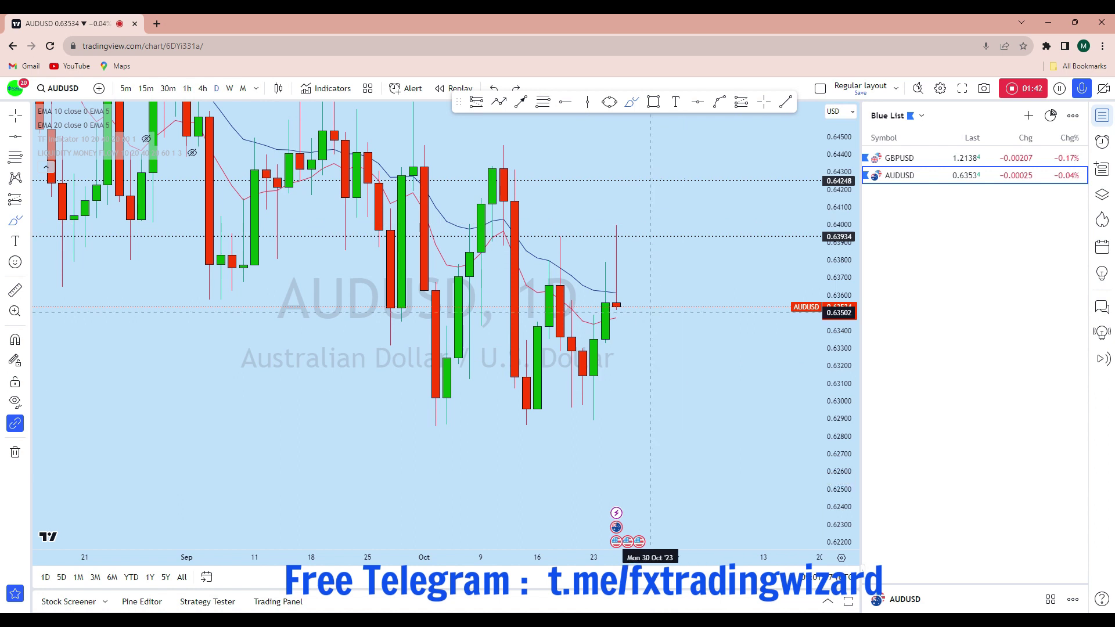
Brush downward paths from the October high and from the latest daily candle to about 0.62500, undoing each stroke.
{"action": "scroll", "coordinate": [697, 247], "scroll_direction": "down", "scroll_amount": 3}
{"action": "scroll", "coordinate": [691, 307], "scroll_direction": "up", "scroll_amount": 2}
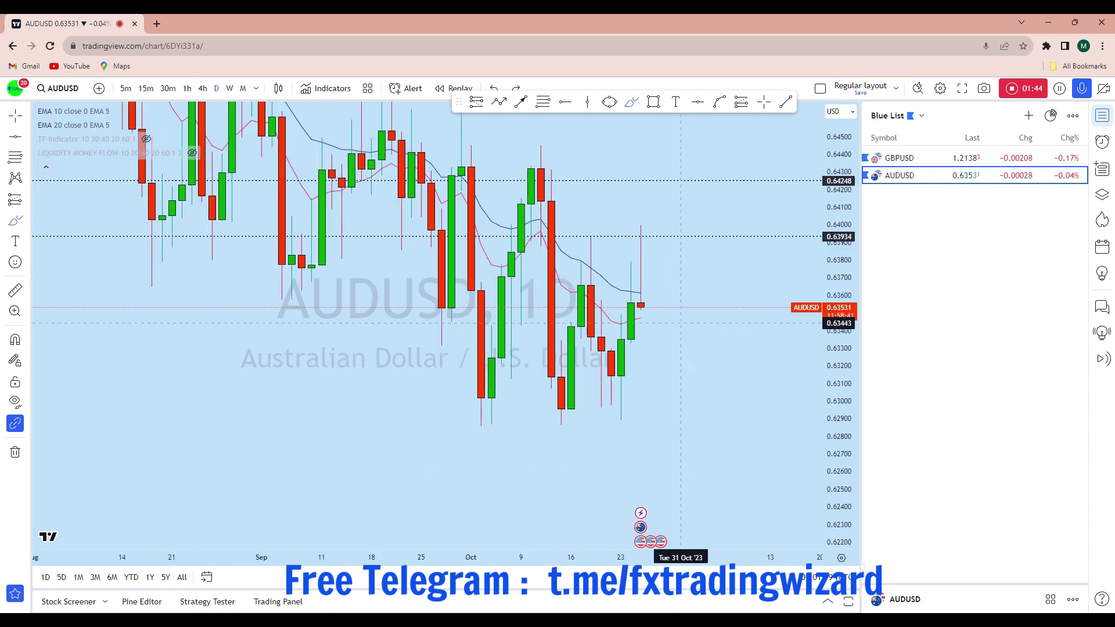
{"action": "scroll", "coordinate": [639, 325], "scroll_direction": "down", "scroll_amount": 2}
{"action": "mouse_move", "coordinate": [547, 146]}
{"action": "left_mouse_down"}
{"action": "mouse_move", "coordinate": [616, 171]}
{"action": "mouse_move", "coordinate": [771, 406]}
{"action": "mouse_move", "coordinate": [785, 359]}
{"action": "mouse_move", "coordinate": [782, 416]}
{"action": "left_mouse_up"}
{"action": "key", "text": "ctrl+z"}
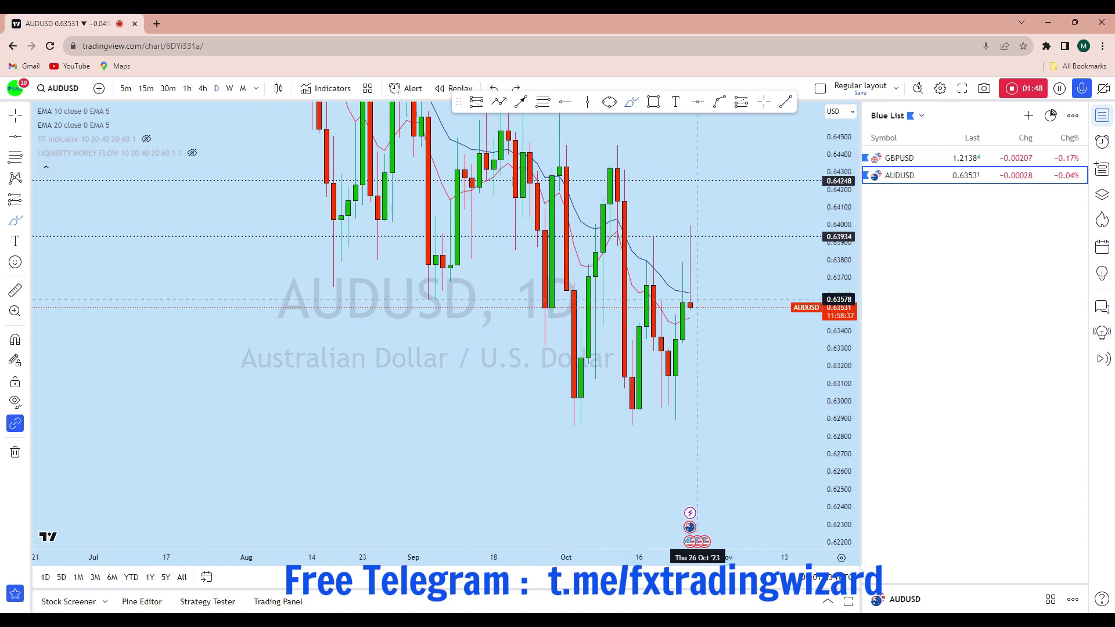
{"action": "left_click_drag", "start_coordinate": [691, 307], "coordinate": [734, 486]}
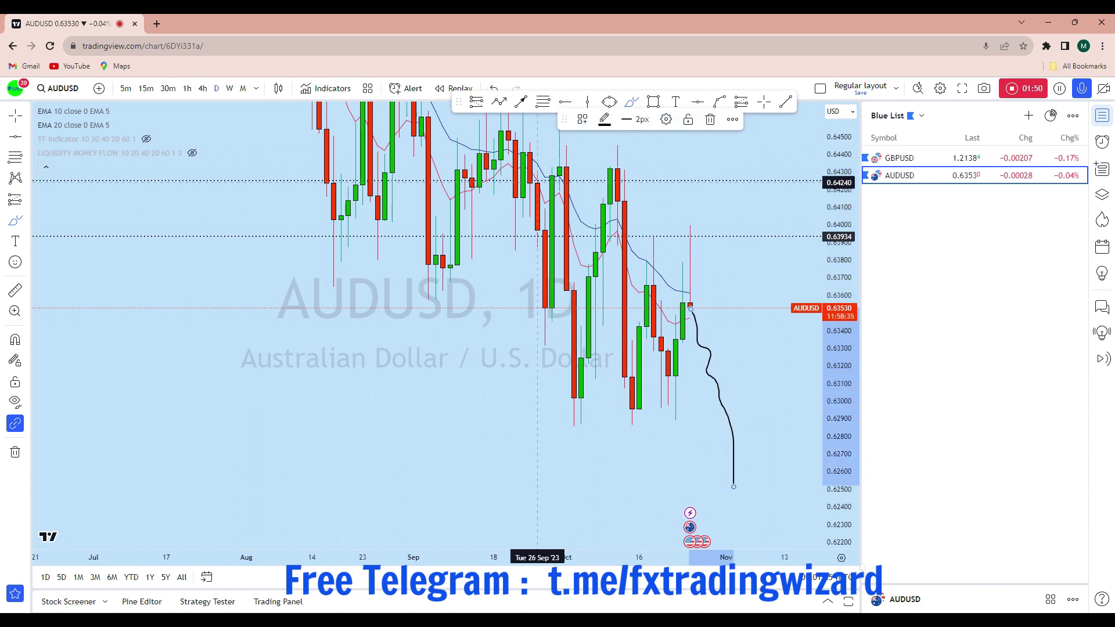
{"action": "key", "text": "ctrl+z"}
Place a horizontal line along the October daily lows and adjust it to 0.62890.
{"action": "scroll", "coordinate": [690, 272], "scroll_direction": "up", "scroll_amount": 2}
{"action": "left_click", "coordinate": [698, 102]}
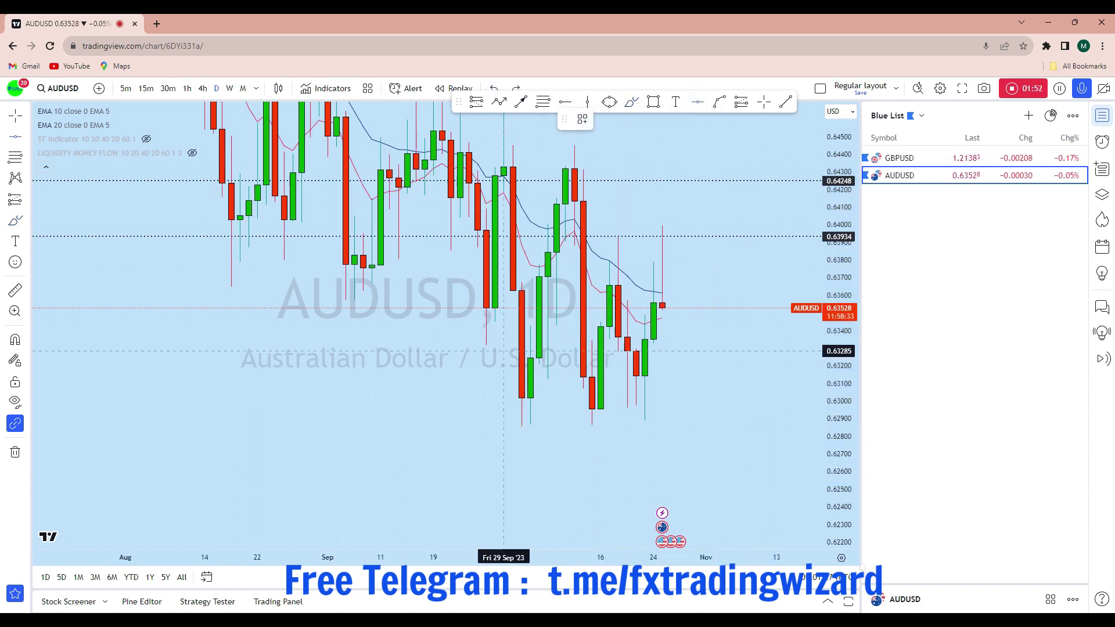
{"action": "left_click", "coordinate": [428, 421]}
{"action": "left_click_drag", "start_coordinate": [671, 423], "coordinate": [678, 421]}
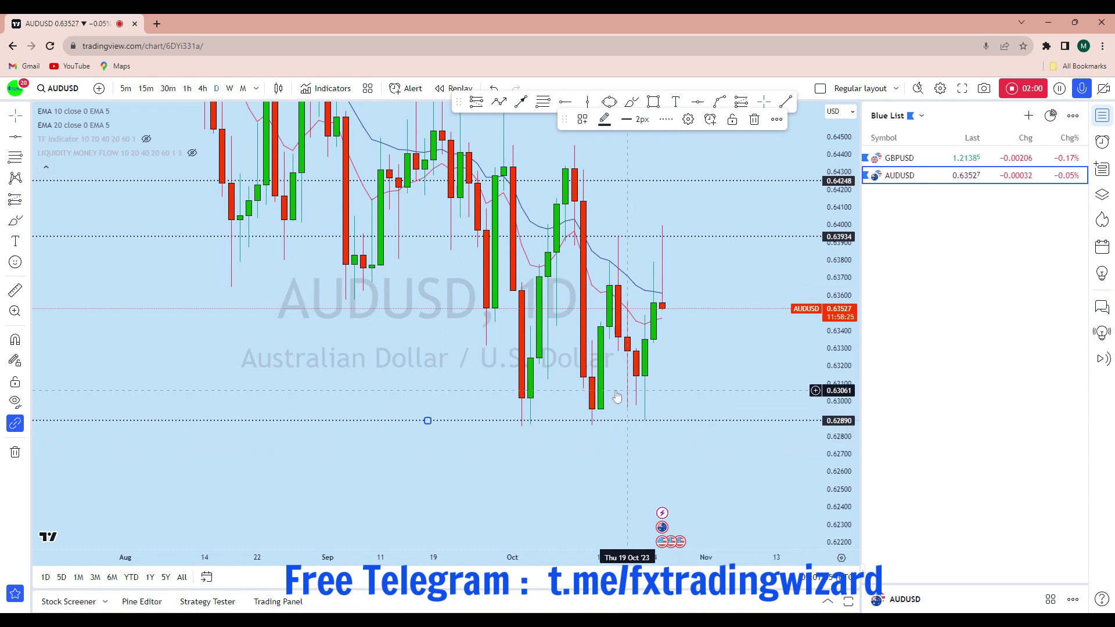
{"action": "scroll", "coordinate": [672, 343], "scroll_direction": "up", "scroll_amount": 2}
{"action": "scroll", "coordinate": [697, 267], "scroll_direction": "down", "scroll_amount": 2}
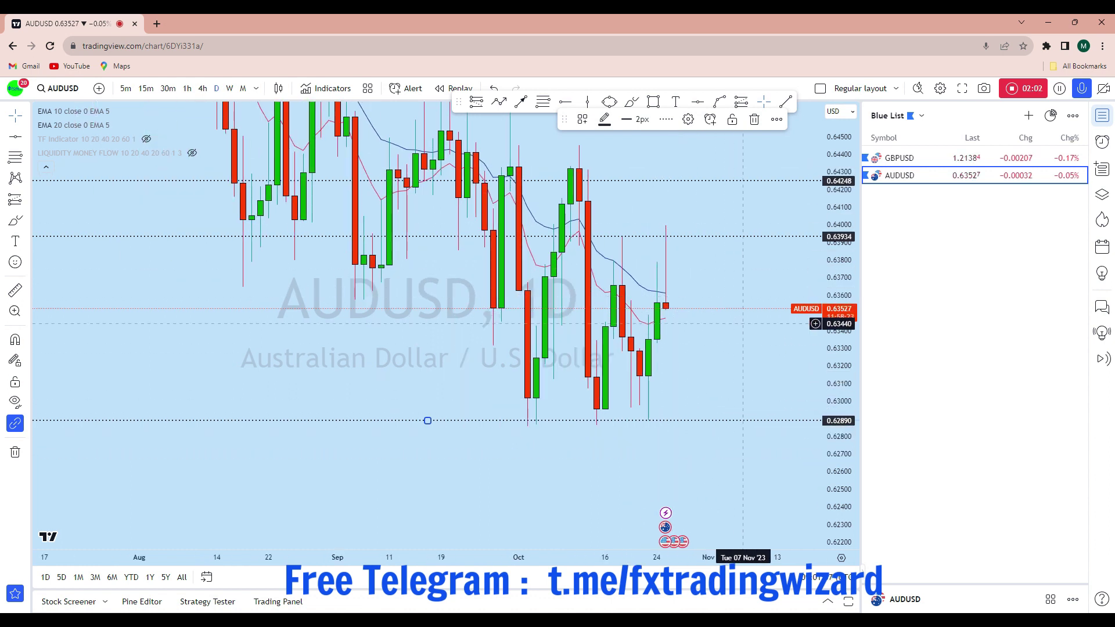
Switch the AUDUSD chart to the 4-hour timeframe and frame the latest October candles.
{"action": "scroll", "coordinate": [747, 324], "scroll_direction": "up", "scroll_amount": 2}
{"action": "left_click", "coordinate": [203, 89]}
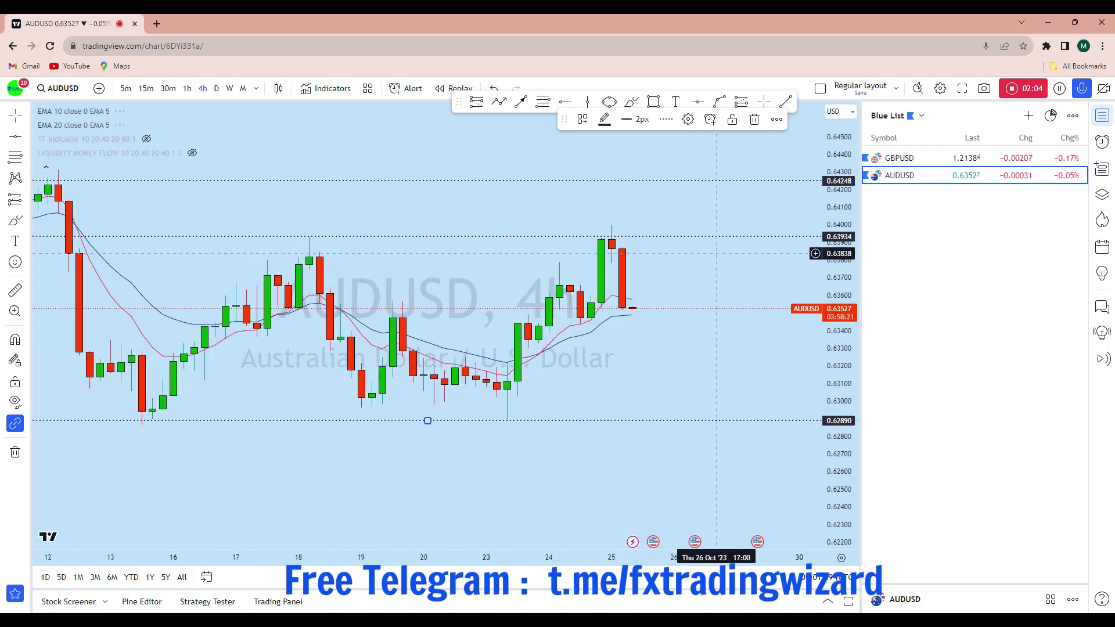
{"action": "scroll", "coordinate": [754, 388], "scroll_direction": "down", "scroll_amount": 3}
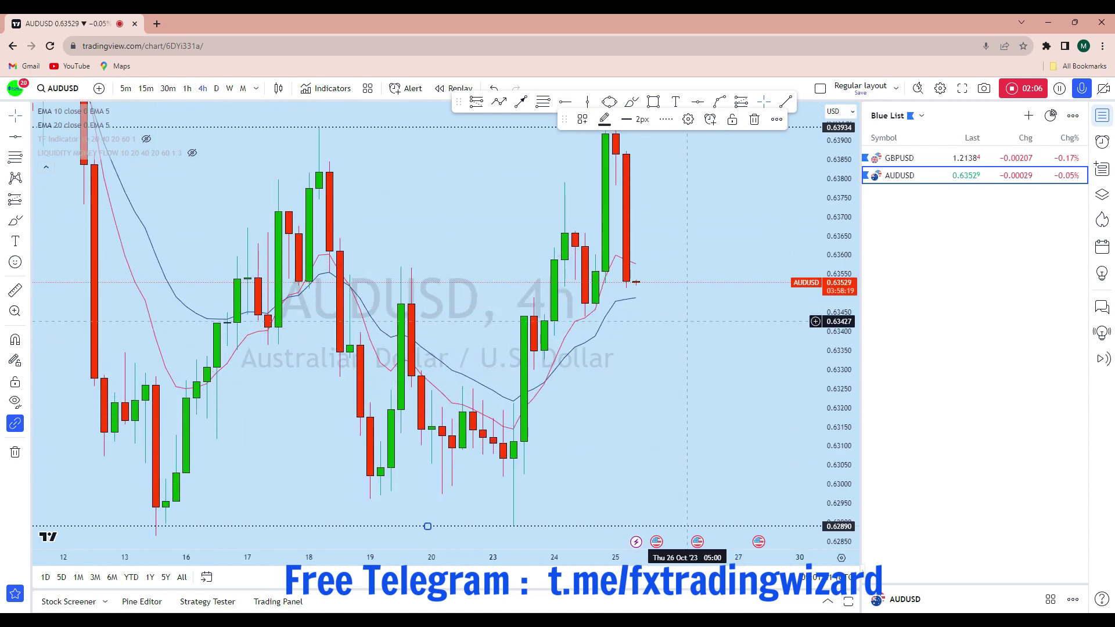
{"action": "scroll", "coordinate": [754, 388], "scroll_direction": "up", "scroll_amount": 3}
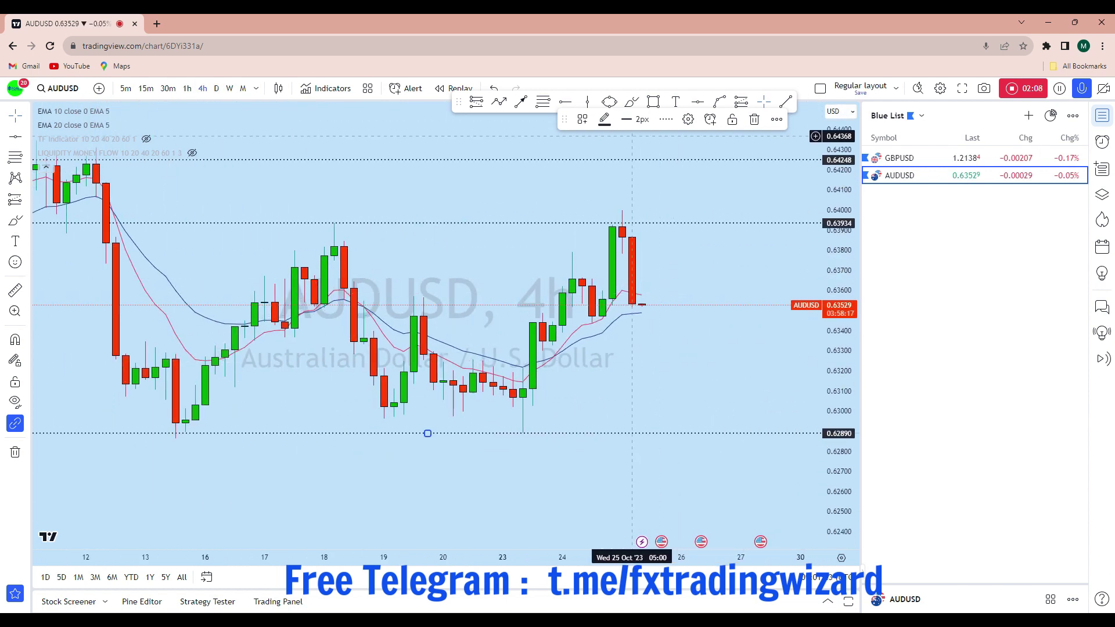
Brush the 4-hour rise from 0.62890 to about 0.64007, a line along the 0.63934 level and a drop from the high, undoing all strokes.
{"action": "left_click", "coordinate": [632, 102]}
{"action": "scroll", "coordinate": [683, 332], "scroll_direction": "down", "scroll_amount": 3}
{"action": "mouse_move", "coordinate": [604, 437]}
{"action": "left_mouse_down"}
{"action": "mouse_move", "coordinate": [611, 325]}
{"action": "mouse_move", "coordinate": [674, 256]}
{"action": "mouse_move", "coordinate": [676, 210]}
{"action": "left_mouse_up"}
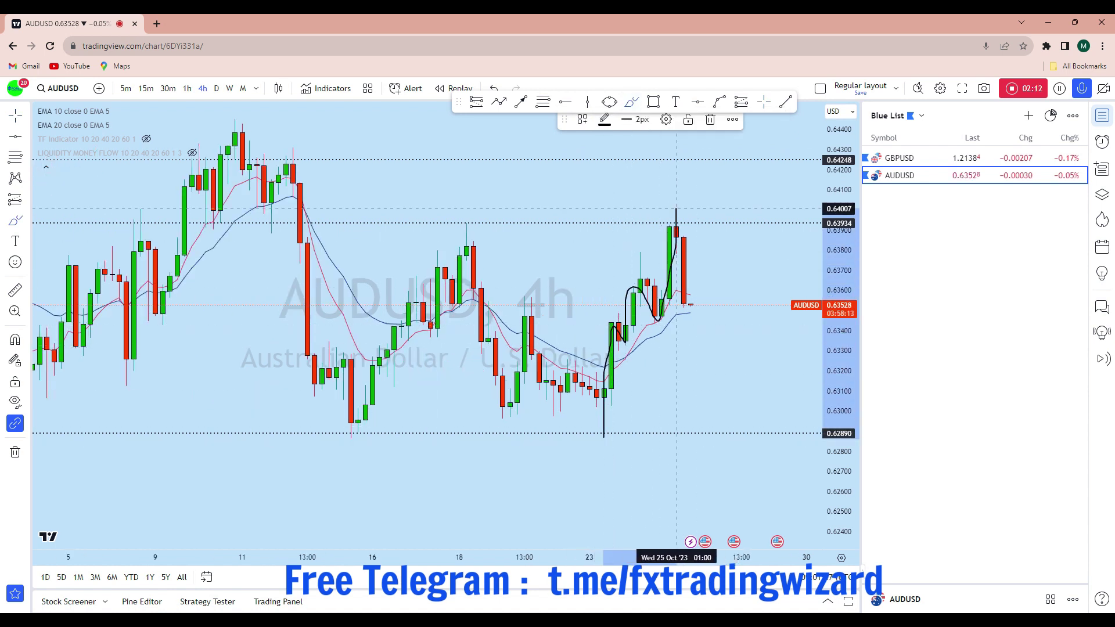
{"action": "left_click_drag", "start_coordinate": [440, 226], "coordinate": [778, 236]}
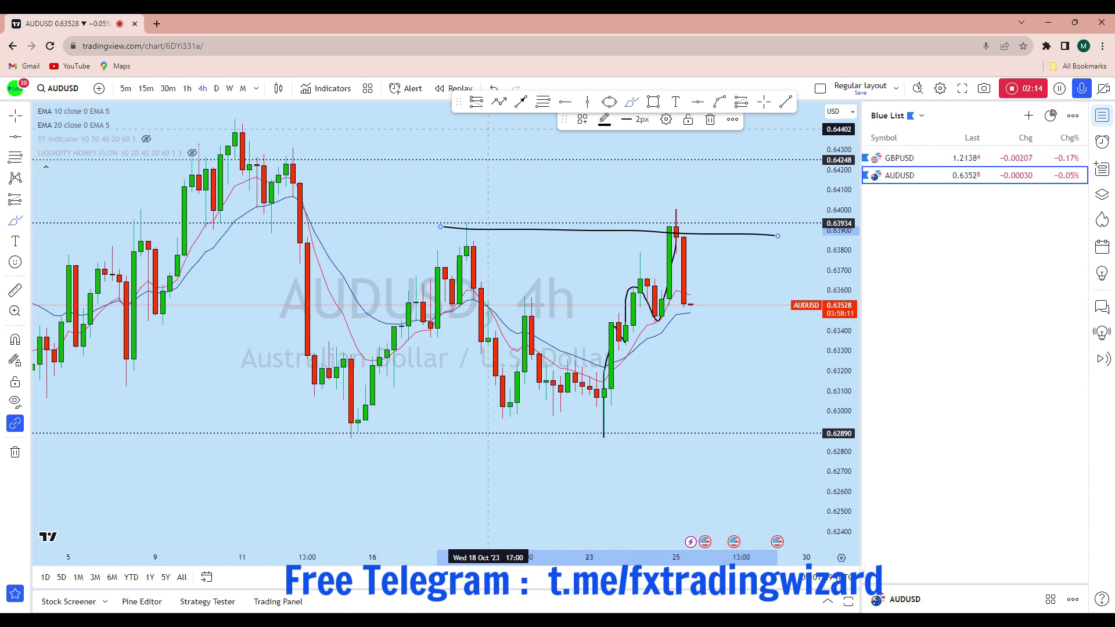
{"action": "left_click", "coordinate": [500, 91]}
{"action": "mouse_move", "coordinate": [670, 208]}
{"action": "left_mouse_down"}
{"action": "mouse_move", "coordinate": [690, 251]}
{"action": "mouse_move", "coordinate": [698, 378]}
{"action": "left_mouse_up"}
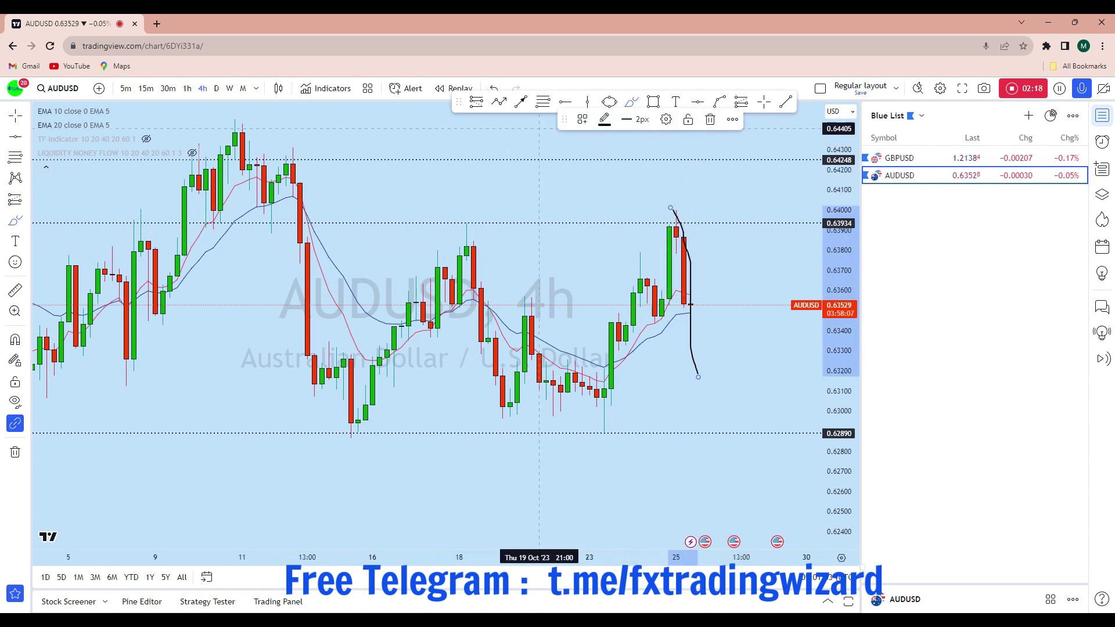
{"action": "left_click", "coordinate": [495, 87]}
Brush a projected path from the latest 4-hour candle down below 0.62890 and back up above 0.63934, and undo it.
{"action": "scroll", "coordinate": [700, 303], "scroll_direction": "up", "scroll_amount": 3}
{"action": "left_click_drag", "start_coordinate": [647, 302], "coordinate": [657, 279]}
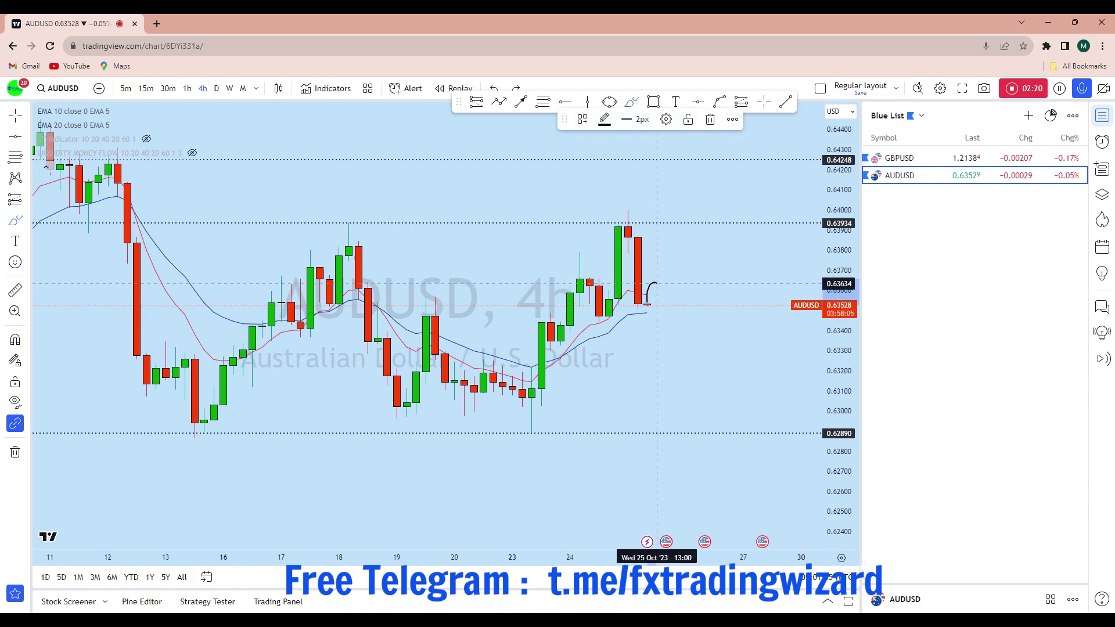
{"action": "left_click_drag", "start_coordinate": [666, 323], "coordinate": [695, 413]}
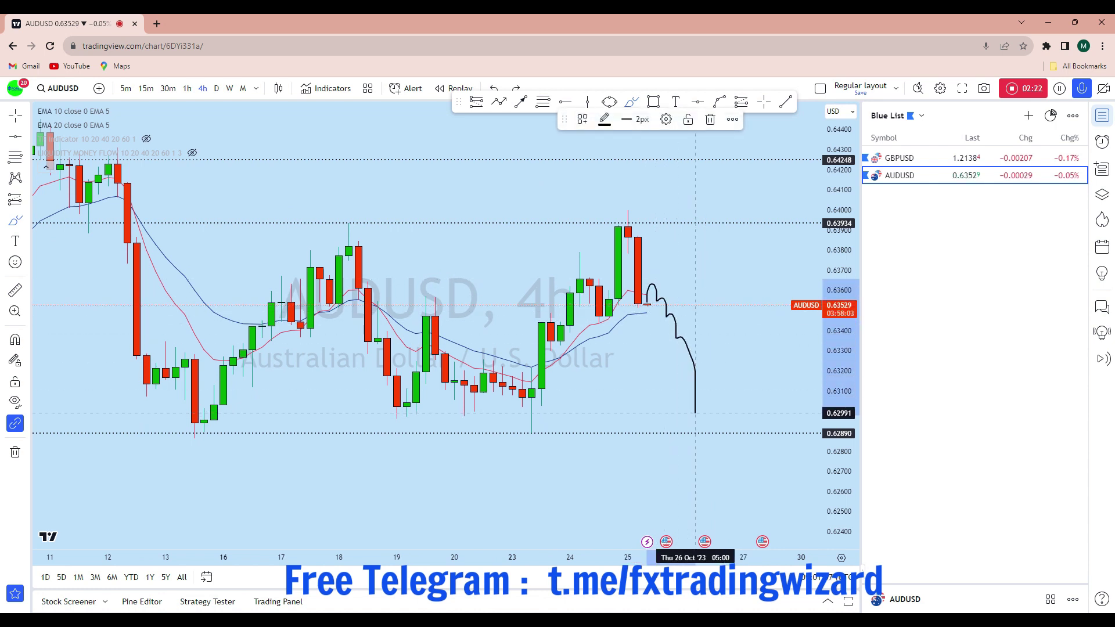
{"action": "mouse_move", "coordinate": [705, 441]}
{"action": "left_mouse_down"}
{"action": "mouse_move", "coordinate": [761, 351]}
{"action": "mouse_move", "coordinate": [790, 203]}
{"action": "left_mouse_up"}
{"action": "scroll", "coordinate": [666, 269], "scroll_direction": "up", "scroll_amount": 2}
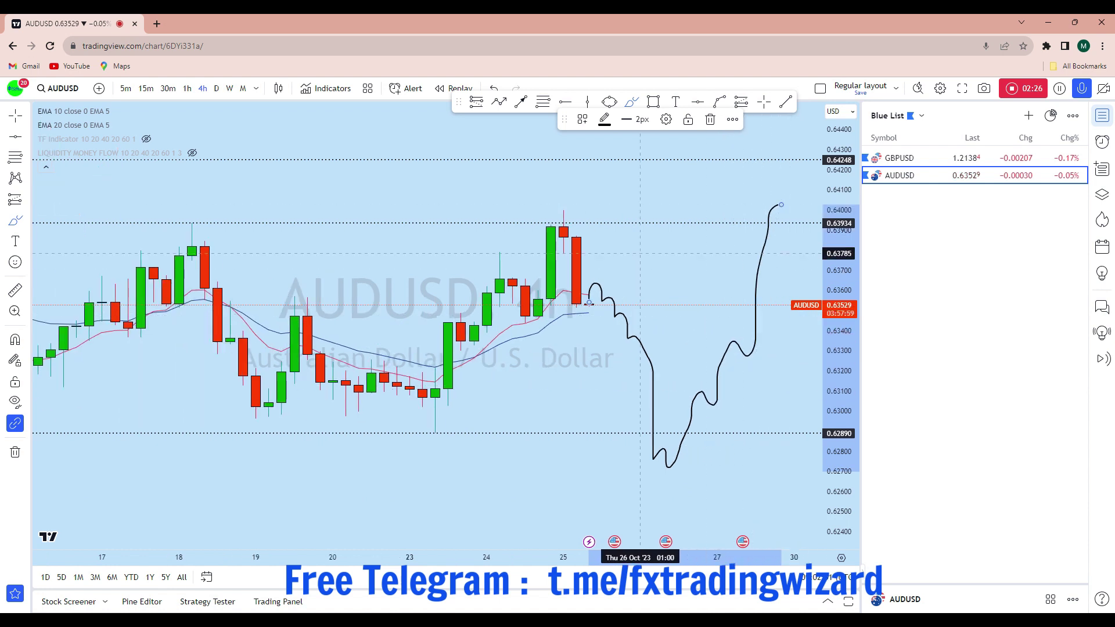
{"action": "left_click", "coordinate": [495, 87]}
Switch the AUDUSD chart to the 1-hour timeframe and frame the swings between 0.62890 and 0.63934.
{"action": "scroll", "coordinate": [620, 165], "scroll_direction": "down", "scroll_amount": 4}
{"action": "left_click", "coordinate": [187, 88]}
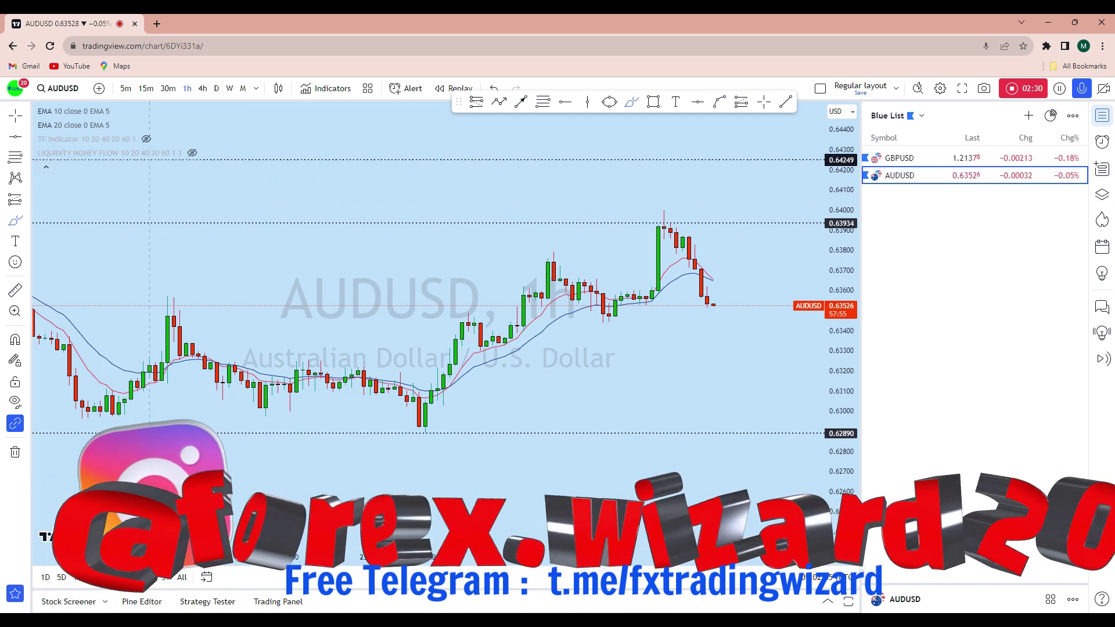
{"action": "scroll", "coordinate": [485, 445], "scroll_direction": "up", "scroll_amount": 2}
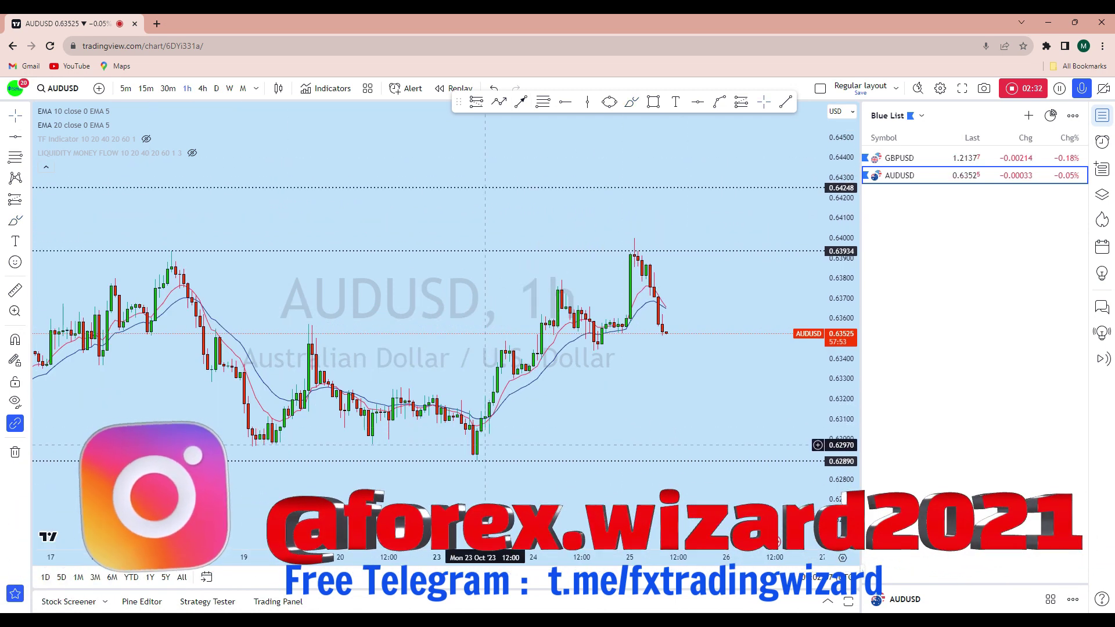
{"action": "scroll", "coordinate": [485, 444], "scroll_direction": "up", "scroll_amount": 2}
Brush the 1-hour rise from the 0.62890 low, a line near 0.63480 and a bounce to about 0.63780, undoing the strokes.
{"action": "mouse_move", "coordinate": [405, 459]}
{"action": "left_mouse_down"}
{"action": "mouse_move", "coordinate": [427, 354]}
{"action": "mouse_move", "coordinate": [464, 369]}
{"action": "mouse_move", "coordinate": [626, 326]}
{"action": "mouse_move", "coordinate": [647, 358]}
{"action": "mouse_move", "coordinate": [738, 341]}
{"action": "mouse_move", "coordinate": [668, 343]}
{"action": "mouse_move", "coordinate": [697, 280]}
{"action": "left_mouse_up"}
{"action": "left_click", "coordinate": [493, 89]}
{"action": "scroll", "coordinate": [701, 375], "scroll_direction": "down", "scroll_amount": 2}
{"action": "scroll", "coordinate": [733, 316], "scroll_direction": "up", "scroll_amount": 2}
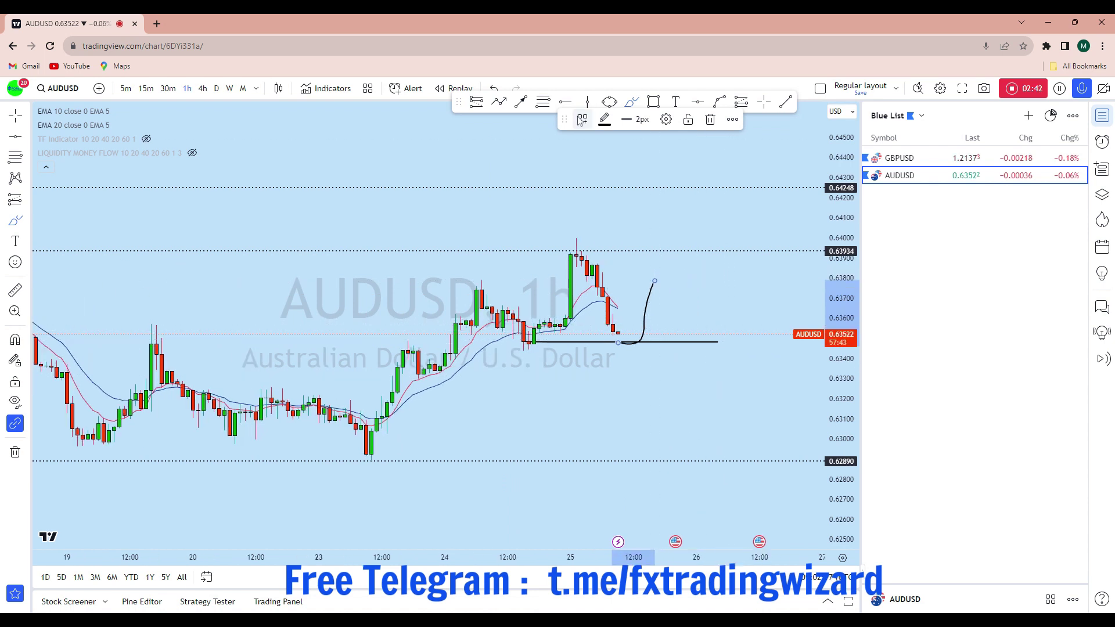
{"action": "left_click", "coordinate": [493, 89]}
Brush a projected rise to a peak near 0.63740 and a fall below 0.62890, plus arcs over the two preceding 1-hour highs.
{"action": "left_click_drag", "start_coordinate": [624, 349], "coordinate": [639, 285]}
{"action": "mouse_move", "coordinate": [555, 257]}
{"action": "left_mouse_down"}
{"action": "mouse_move", "coordinate": [560, 248]}
{"action": "mouse_move", "coordinate": [613, 257]}
{"action": "left_mouse_up"}
{"action": "left_click_drag", "start_coordinate": [457, 289], "coordinate": [503, 281]}
{"action": "left_click_drag", "start_coordinate": [660, 308], "coordinate": [706, 468]}
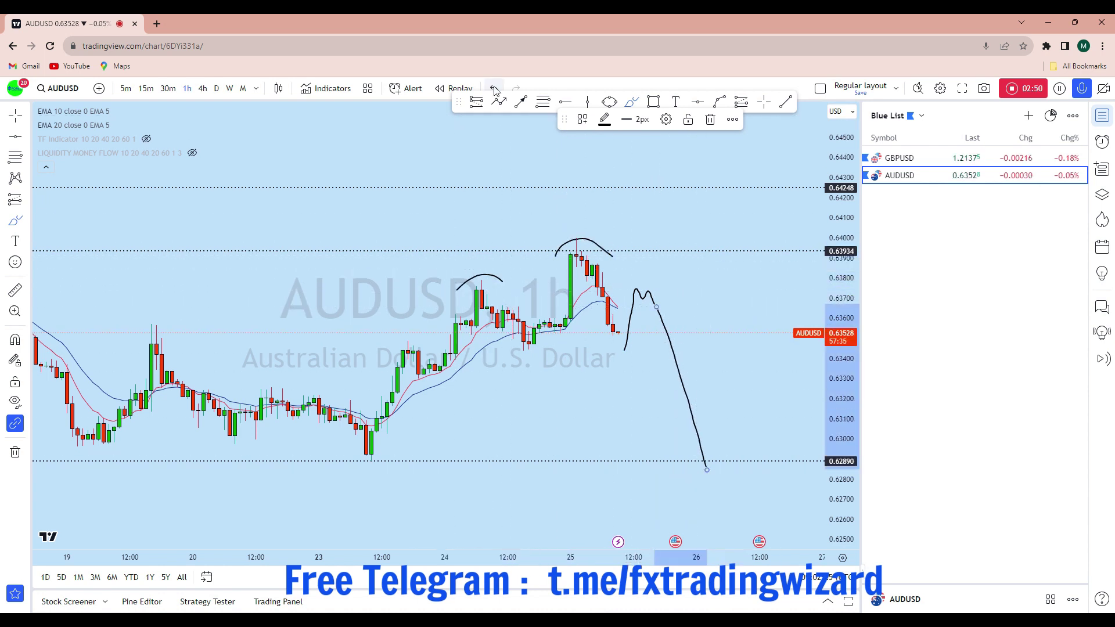
Draw a circle around the projected peak beside the latest 1-hour candle.
{"action": "left_click", "coordinate": [610, 102]}
{"action": "left_click", "coordinate": [629, 319]}
{"action": "left_click_drag", "start_coordinate": [613, 207], "coordinate": [569, 148]}
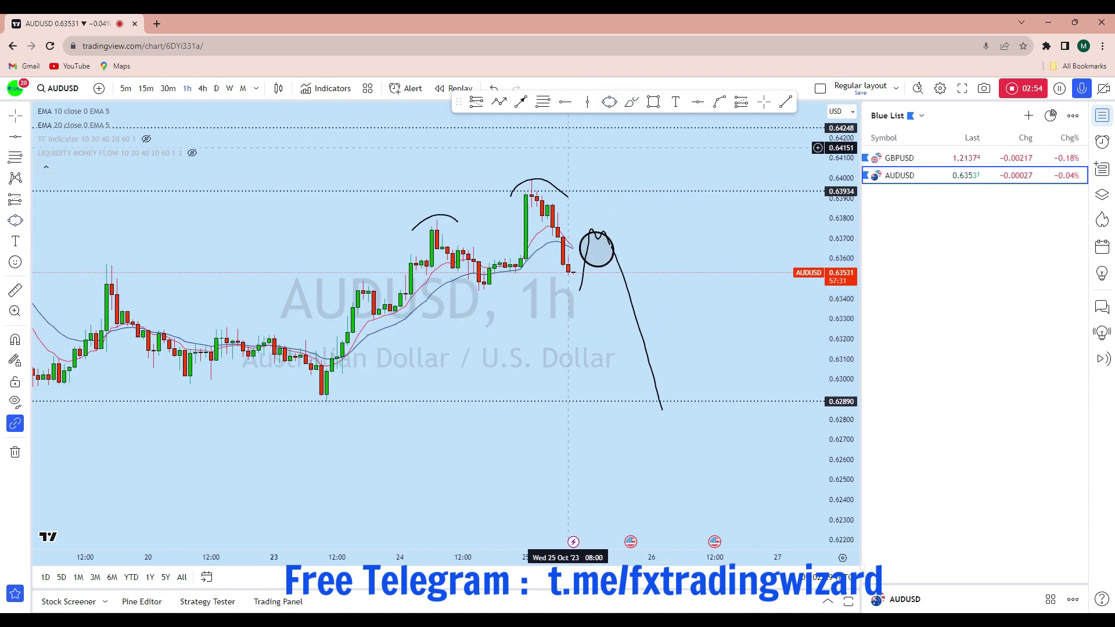
Draw an arrow from the circled peak down to the 0.62890 support line.
{"action": "left_click", "coordinate": [521, 103]}
{"action": "mouse_move", "coordinate": [599, 240]}
{"action": "left_mouse_down"}
{"action": "mouse_move", "coordinate": [642, 320]}
{"action": "mouse_move", "coordinate": [662, 402]}
{"action": "left_mouse_up"}
{"action": "scroll", "coordinate": [736, 336], "scroll_direction": "down", "scroll_amount": 2}
{"action": "left_click_drag", "start_coordinate": [749, 311], "coordinate": [739, 334]}
{"action": "scroll", "coordinate": [733, 323], "scroll_direction": "up", "scroll_amount": 2}
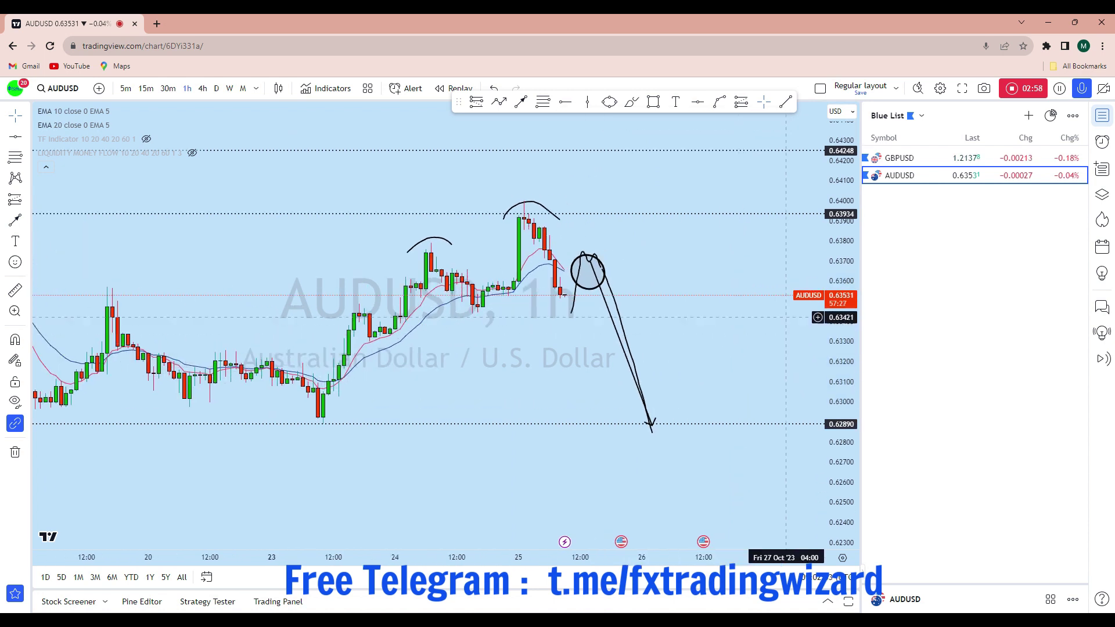
Open the GBPUSD chart on the monthly timeframe and compress the price scale to show the full candles.
{"action": "left_click", "coordinate": [955, 158]}
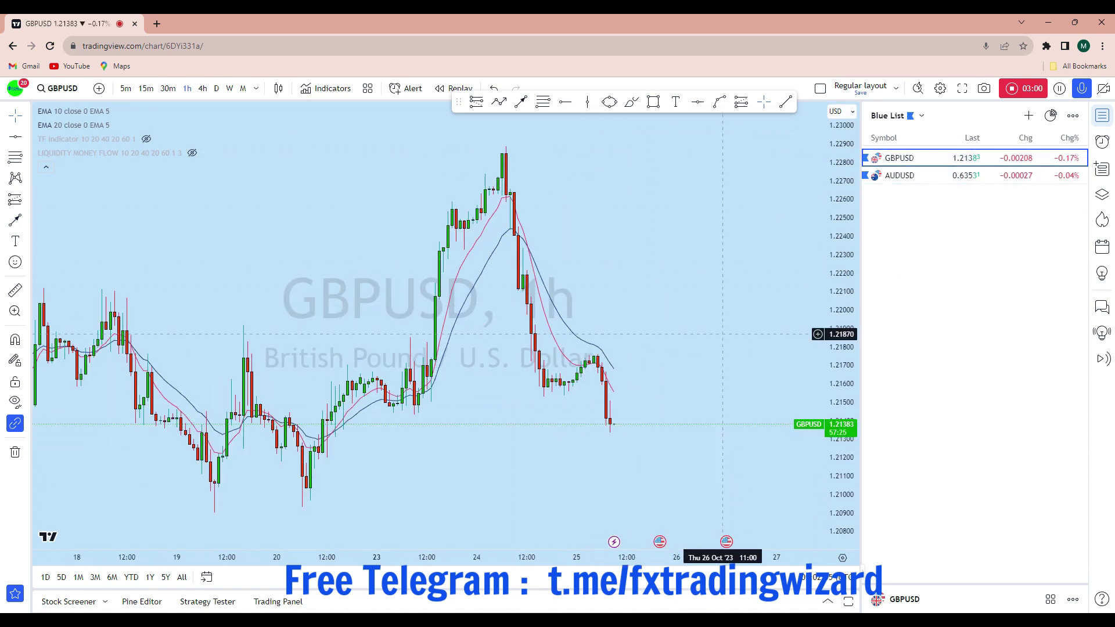
{"action": "left_click", "coordinate": [243, 88]}
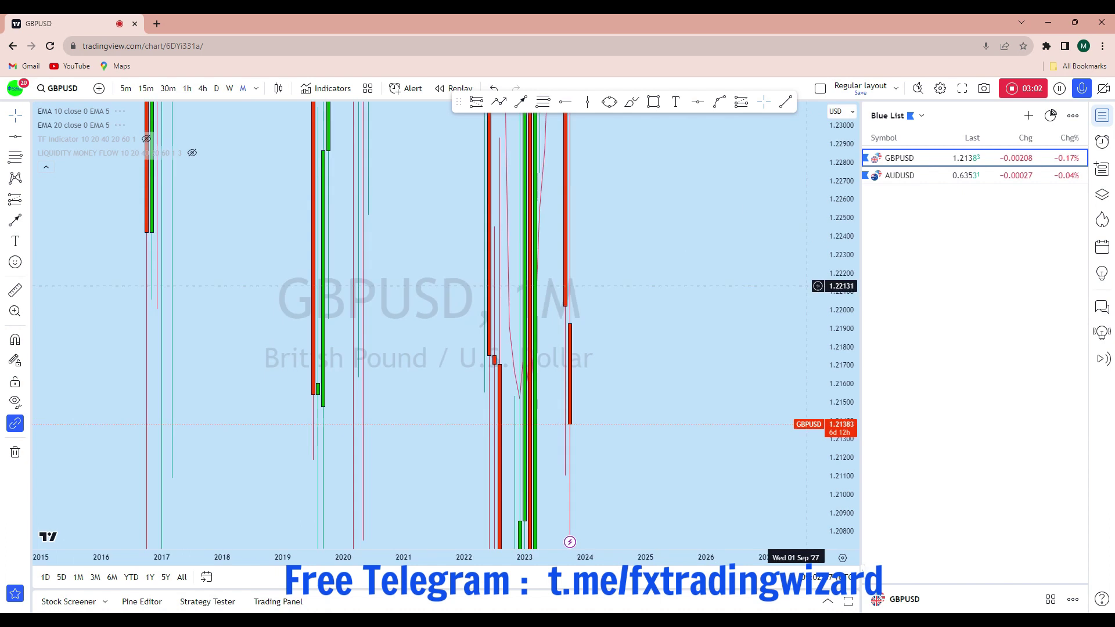
{"action": "left_click_drag", "start_coordinate": [838, 245], "coordinate": [838, 511]}
{"action": "scroll", "coordinate": [686, 396], "scroll_direction": "up", "scroll_amount": 3}
{"action": "left_click", "coordinate": [24, 119]}
{"action": "scroll", "coordinate": [545, 272], "scroll_direction": "down", "scroll_amount": 5}
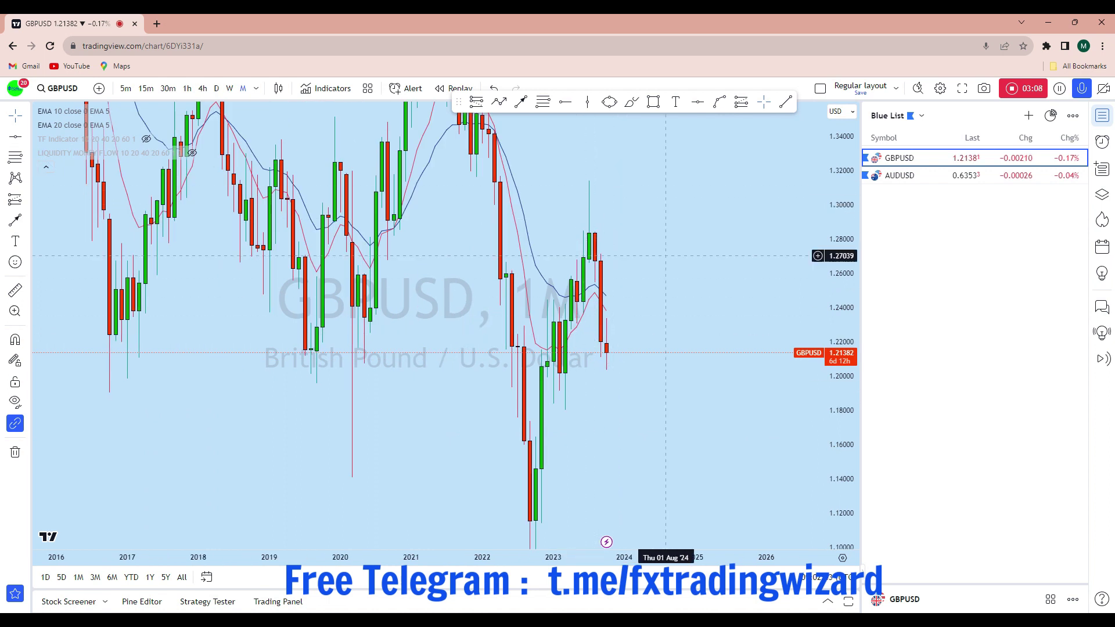
Stretch the price scale around the latest monthly candles and switch GBPUSD to the weekly timeframe.
{"action": "left_click_drag", "start_coordinate": [604, 212], "coordinate": [655, 230]}
{"action": "scroll", "coordinate": [705, 413], "scroll_direction": "up", "scroll_amount": 2}
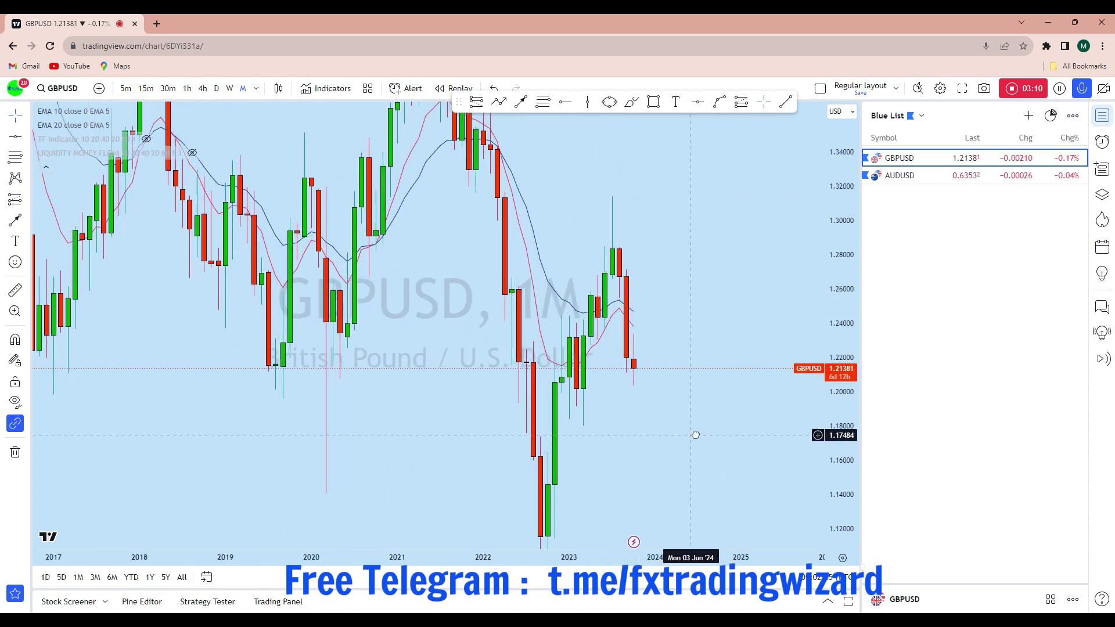
{"action": "scroll", "coordinate": [706, 415], "scroll_direction": "up", "scroll_amount": 4}
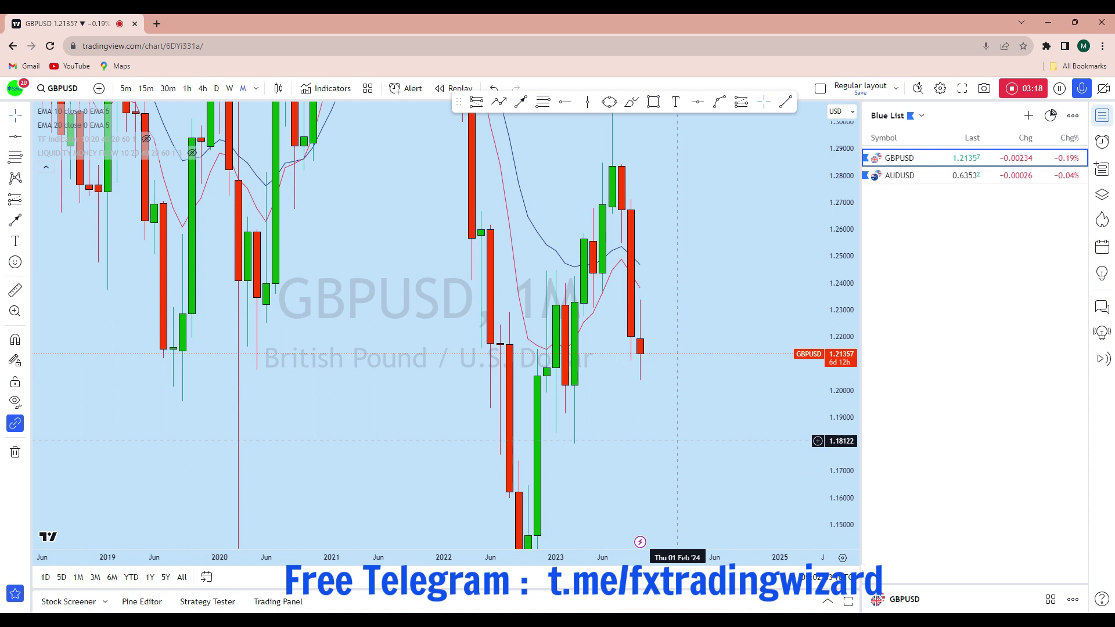
{"action": "scroll", "coordinate": [742, 434], "scroll_direction": "down", "scroll_amount": 1}
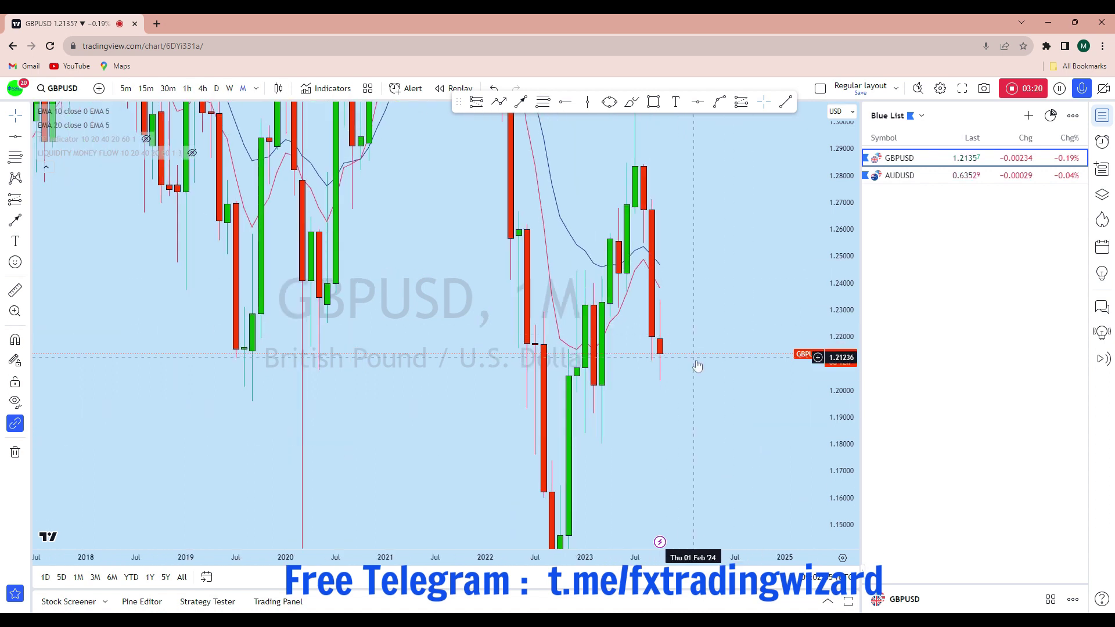
{"action": "left_click_drag", "start_coordinate": [838, 418], "coordinate": [838, 308]}
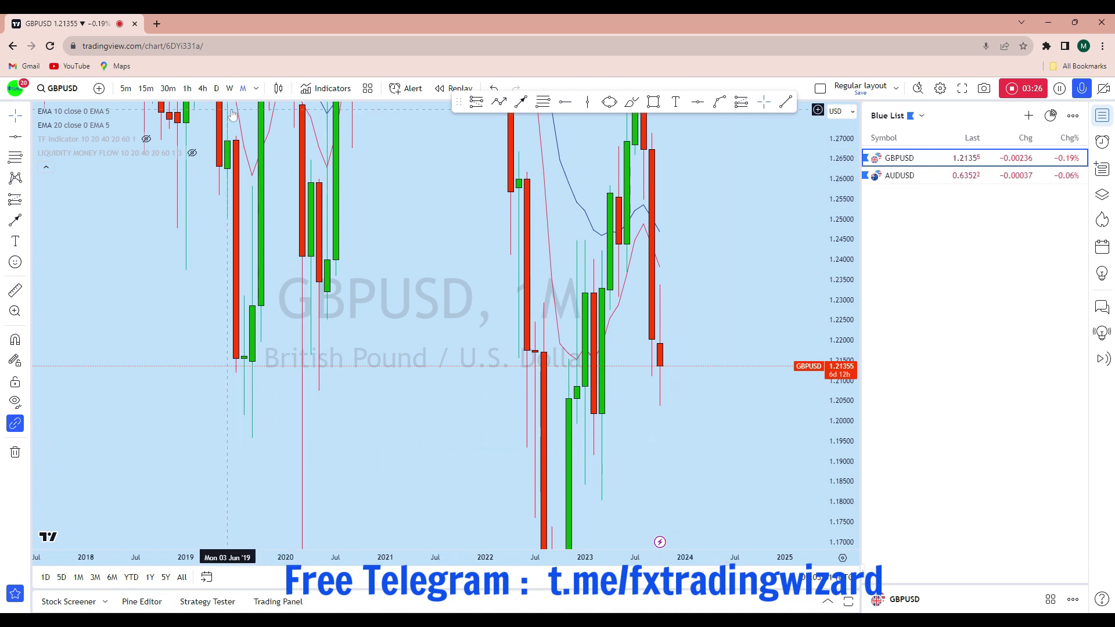
{"action": "left_click", "coordinate": [230, 89]}
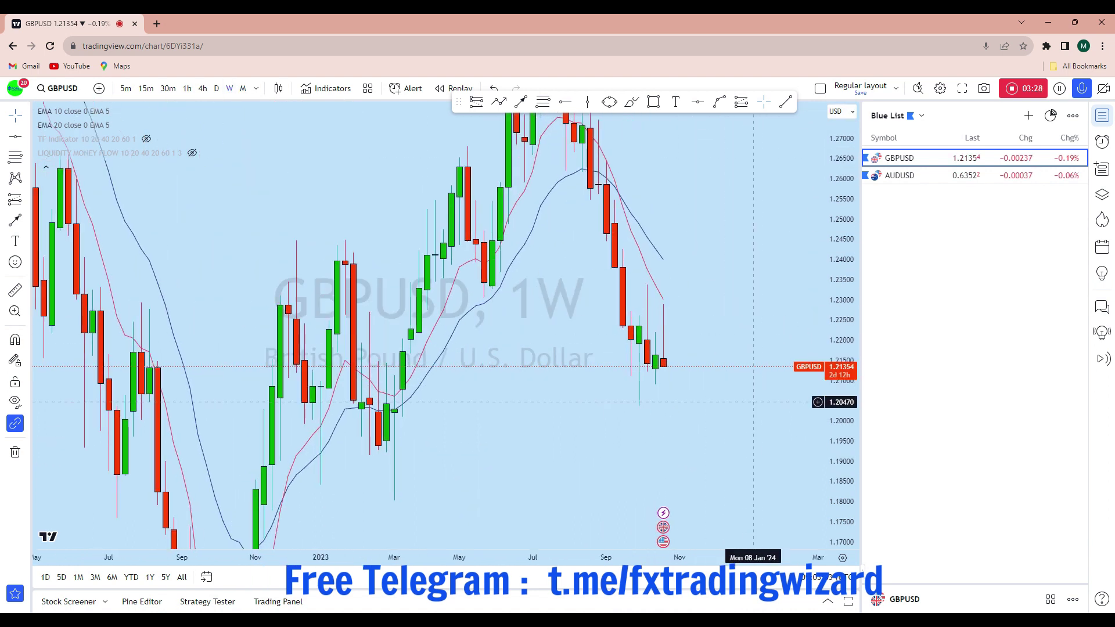
Brush arcs above the upper wicks of the latest weekly GBPUSD candles, and undo both.
{"action": "left_click", "coordinate": [632, 102]}
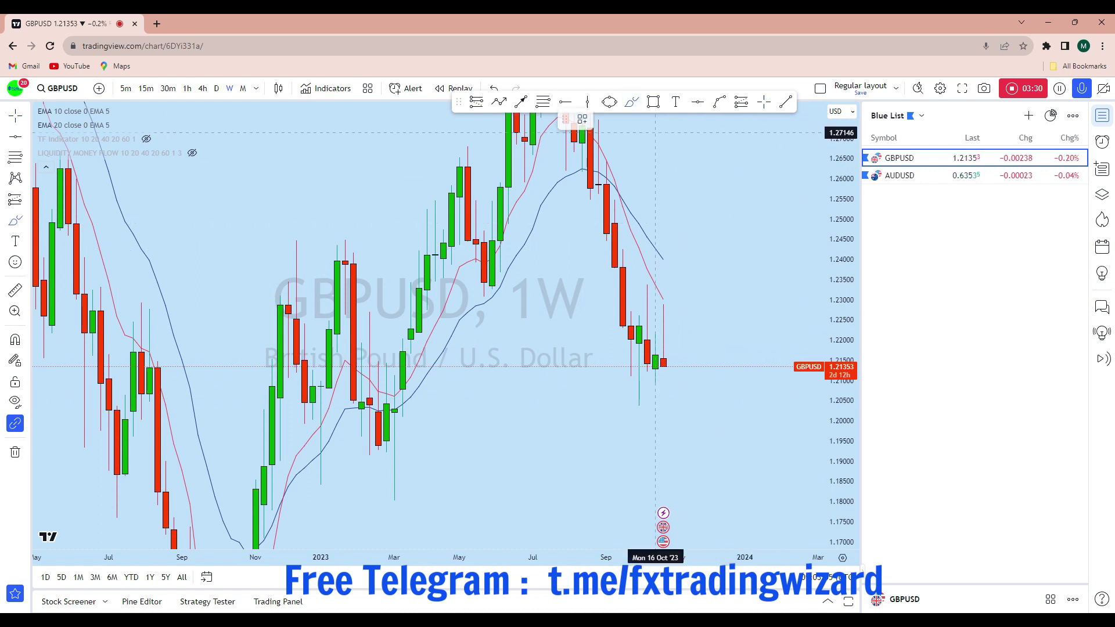
{"action": "left_click_drag", "start_coordinate": [625, 279], "coordinate": [688, 271]}
{"action": "left_click_drag", "start_coordinate": [657, 306], "coordinate": [688, 318]}
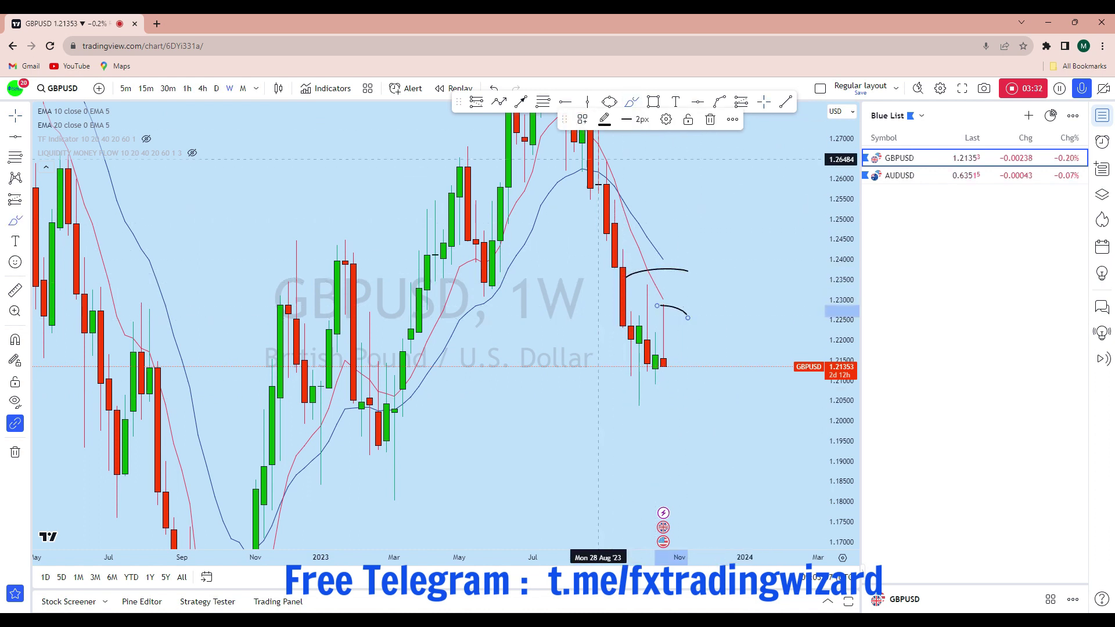
{"action": "left_click", "coordinate": [497, 88]}
{"action": "left_click", "coordinate": [496, 88]}
Brush marks on the October weekly wick tips near 1.22870 and 1.23380 and a downward path to about 1.19570, undoing each stroke.
{"action": "scroll", "coordinate": [709, 391], "scroll_direction": "down", "scroll_amount": 3}
{"action": "scroll", "coordinate": [680, 319], "scroll_direction": "up", "scroll_amount": 3}
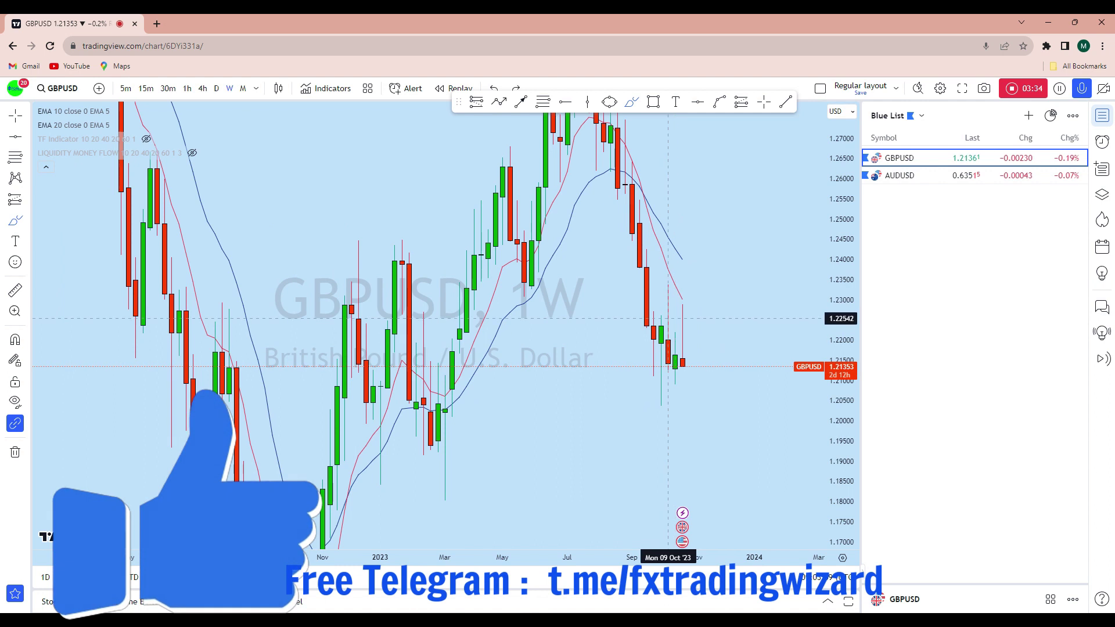
{"action": "scroll", "coordinate": [723, 361], "scroll_direction": "up", "scroll_amount": 5}
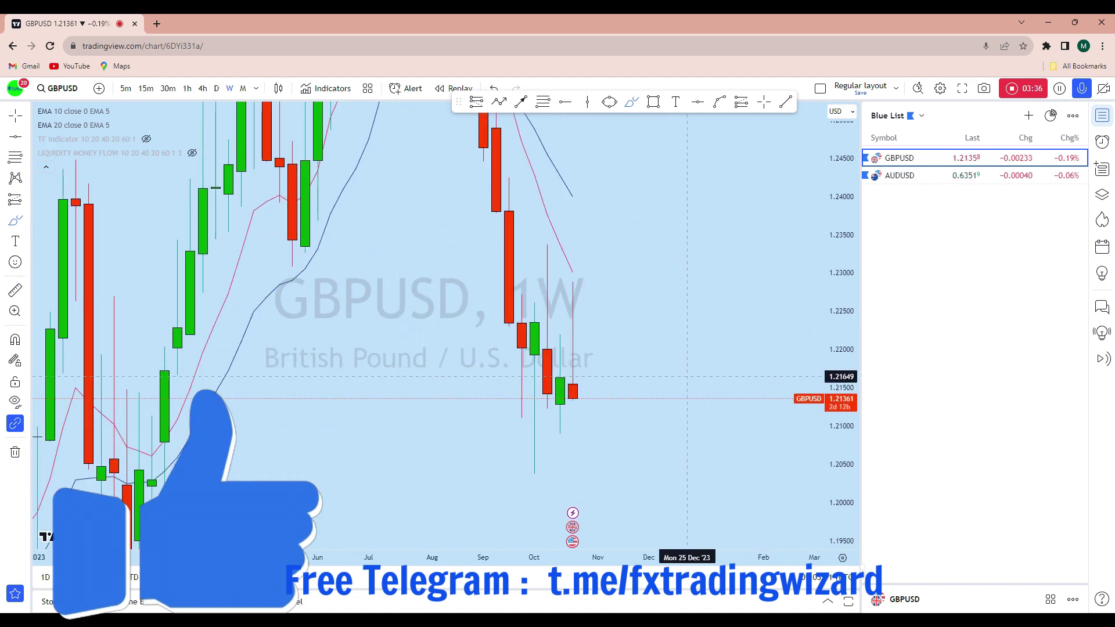
{"action": "left_click_drag", "start_coordinate": [560, 282], "coordinate": [599, 294]}
{"action": "left_click_drag", "start_coordinate": [585, 249], "coordinate": [537, 243]}
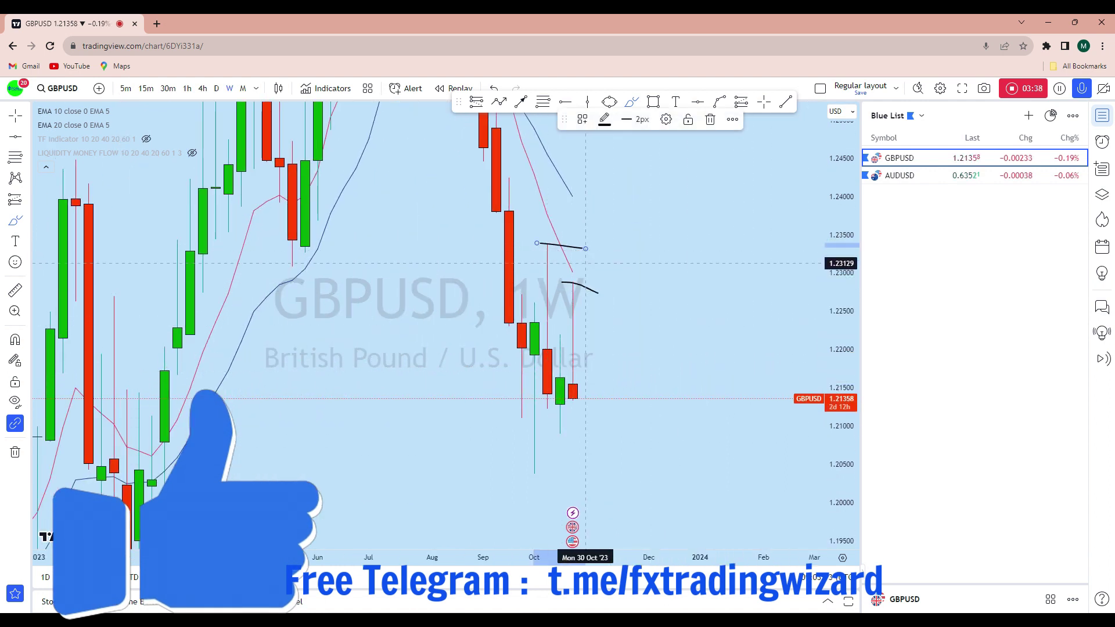
{"action": "key", "text": "ctrl+z"}
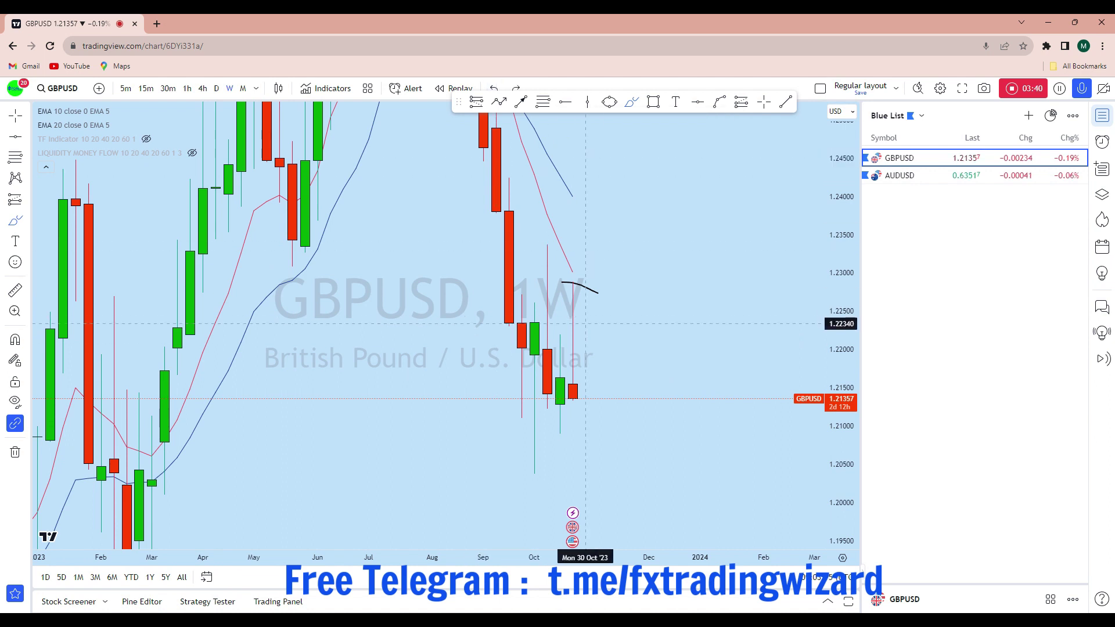
{"action": "left_click", "coordinate": [494, 88]}
{"action": "left_click_drag", "start_coordinate": [586, 402], "coordinate": [598, 536]}
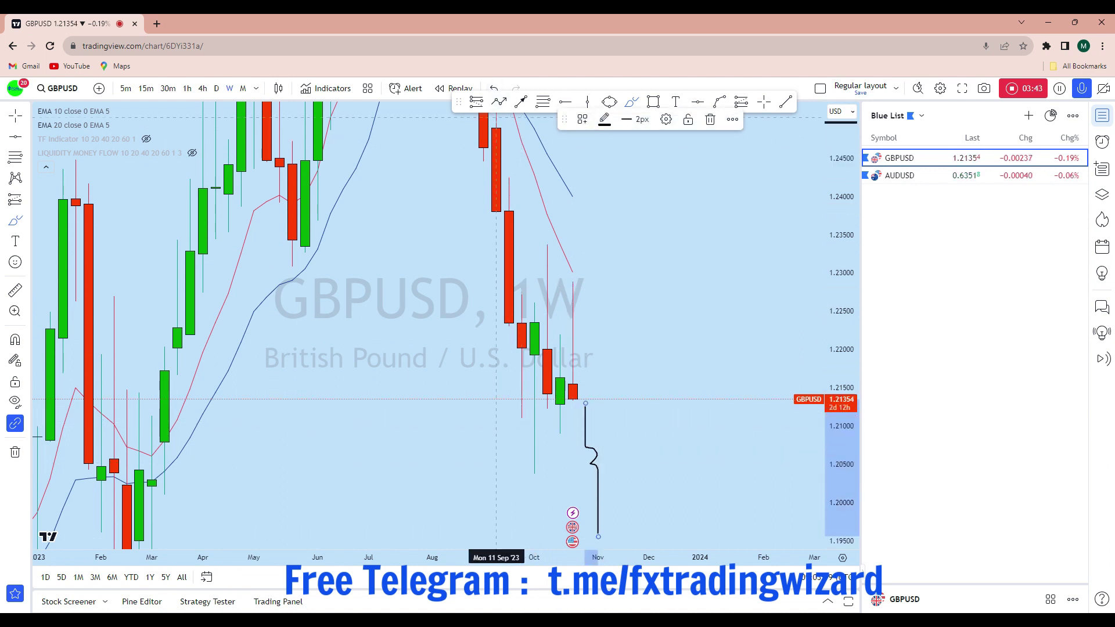
{"action": "key", "text": "ctrl+z"}
Switch the GBPUSD chart to the daily timeframe and frame the October candles.
{"action": "scroll", "coordinate": [610, 401], "scroll_direction": "down", "scroll_amount": 3}
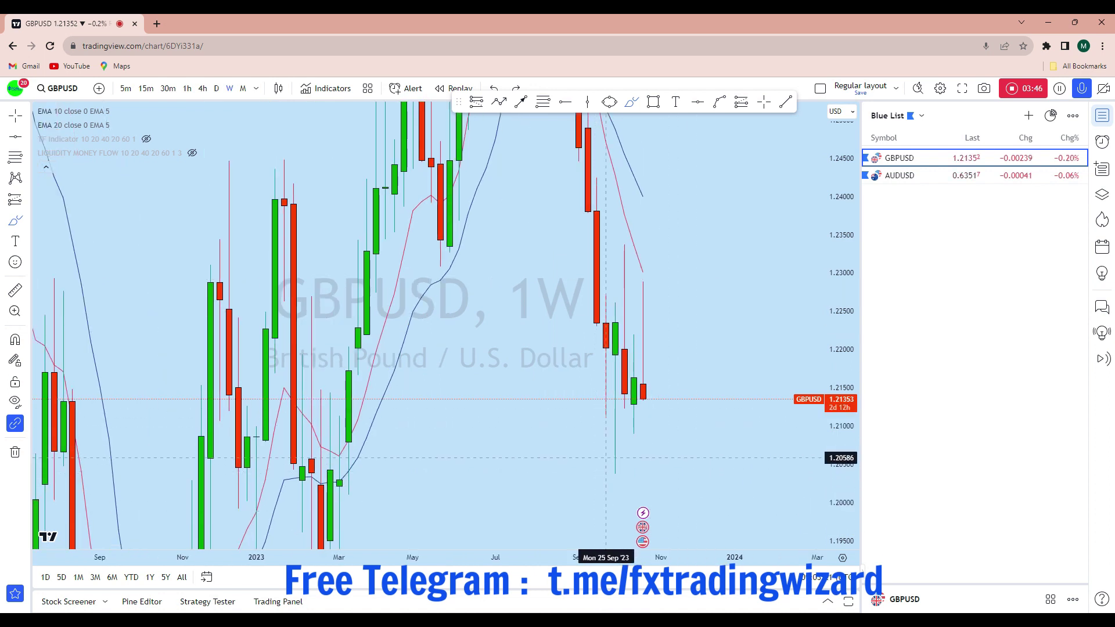
{"action": "left_click", "coordinate": [216, 88]}
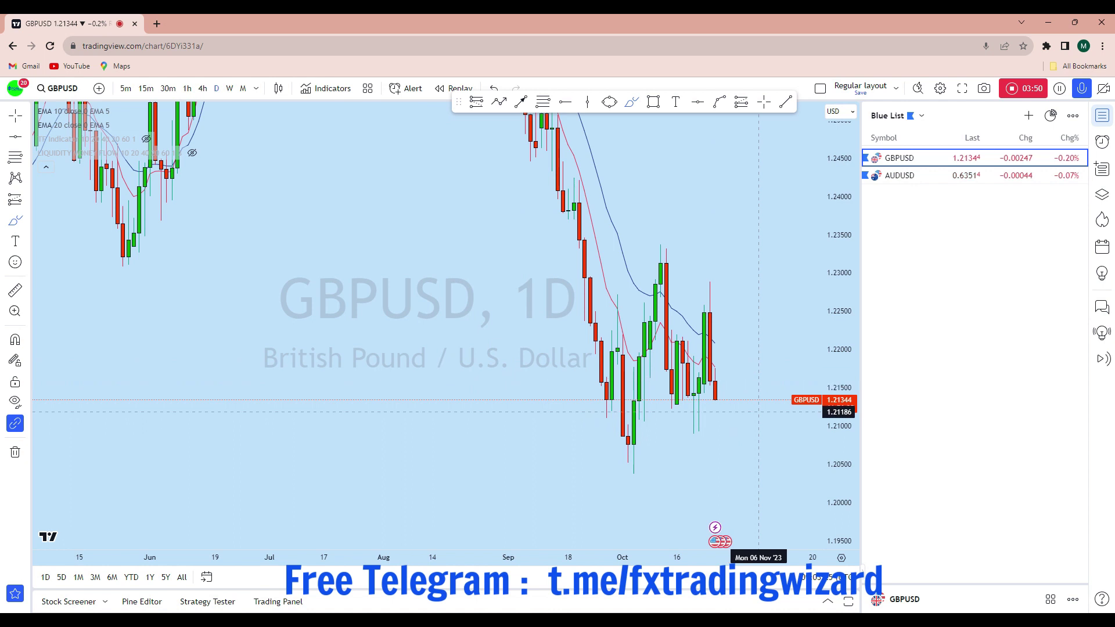
{"action": "scroll", "coordinate": [758, 401], "scroll_direction": "up", "scroll_amount": 2}
Brush the latest daily rise from about 1.20900 to 1.22960, then a loop at the high and the drop back, undoing the strokes.
{"action": "left_click_drag", "start_coordinate": [646, 434], "coordinate": [666, 276]}
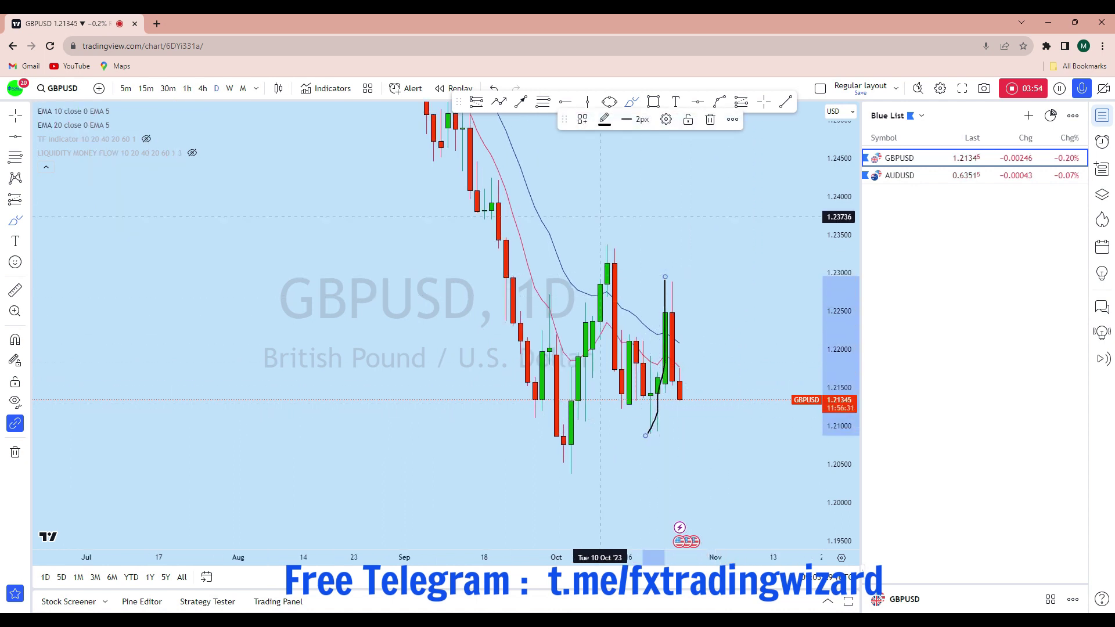
{"action": "key", "text": "ctrl+z"}
{"action": "mouse_move", "coordinate": [679, 280]}
{"action": "left_mouse_down"}
{"action": "mouse_move", "coordinate": [679, 269]}
{"action": "mouse_move", "coordinate": [673, 434]}
{"action": "left_mouse_up"}
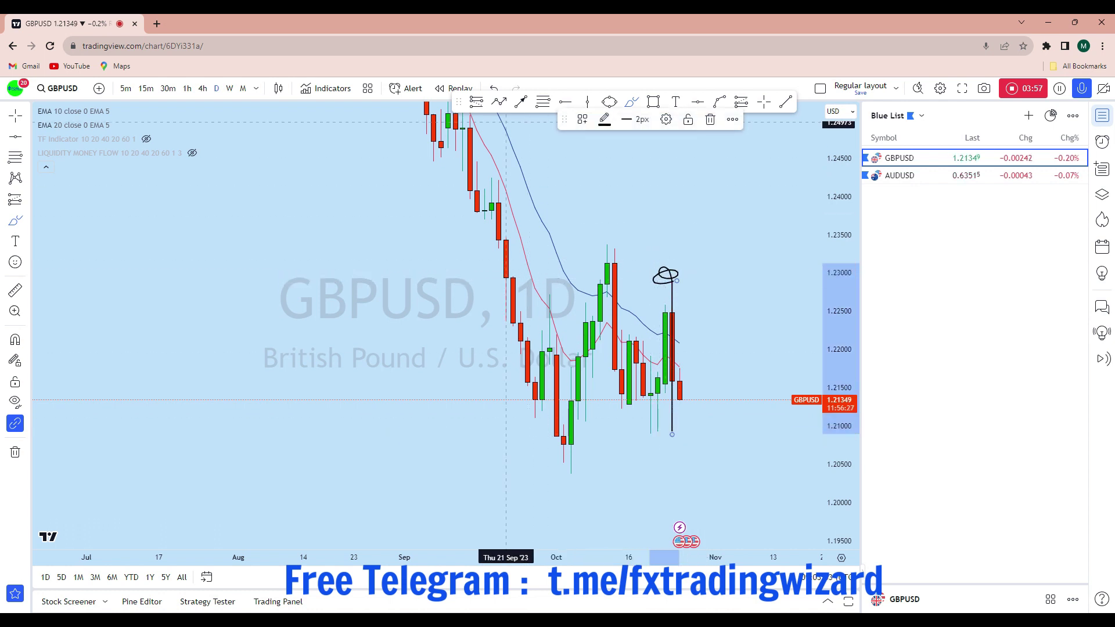
{"action": "key", "text": "ctrl+z"}
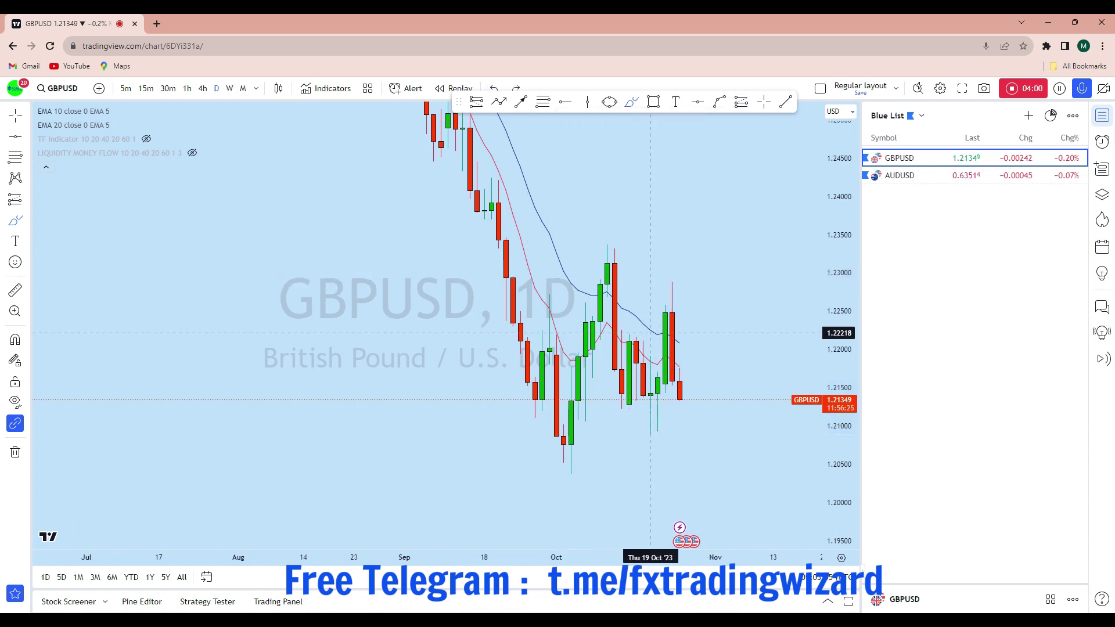
Draw an ascending trend line on the daily GBPUSD chart from the 4 October low at 1.20768 to 1.22180 on 8 November.
{"action": "scroll", "coordinate": [723, 406], "scroll_direction": "up", "scroll_amount": 2}
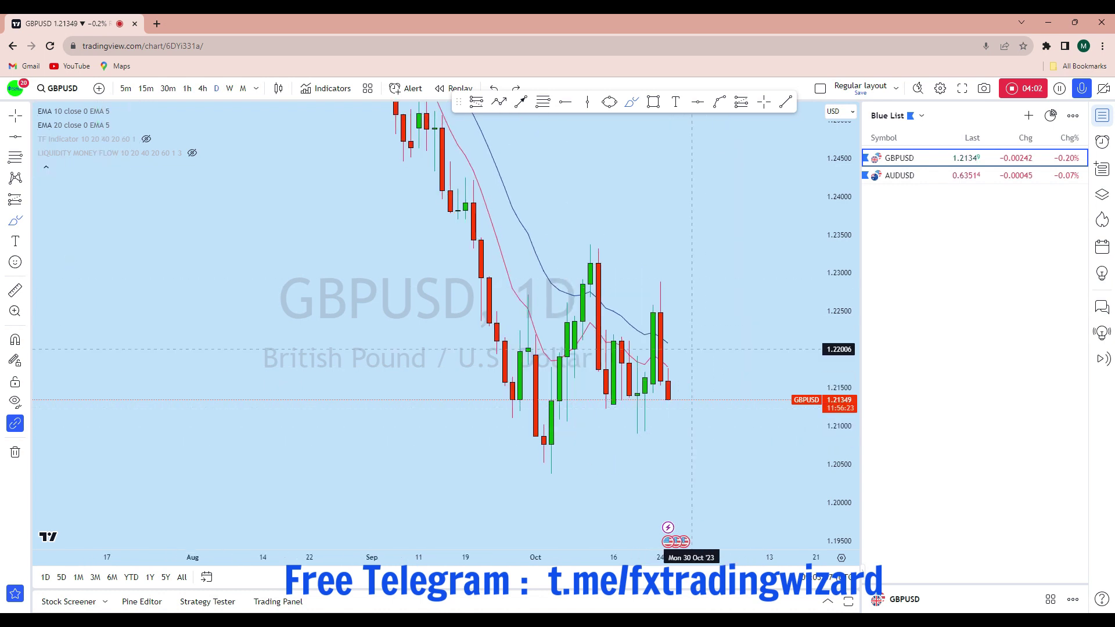
{"action": "scroll", "coordinate": [691, 351], "scroll_direction": "up", "scroll_amount": 2}
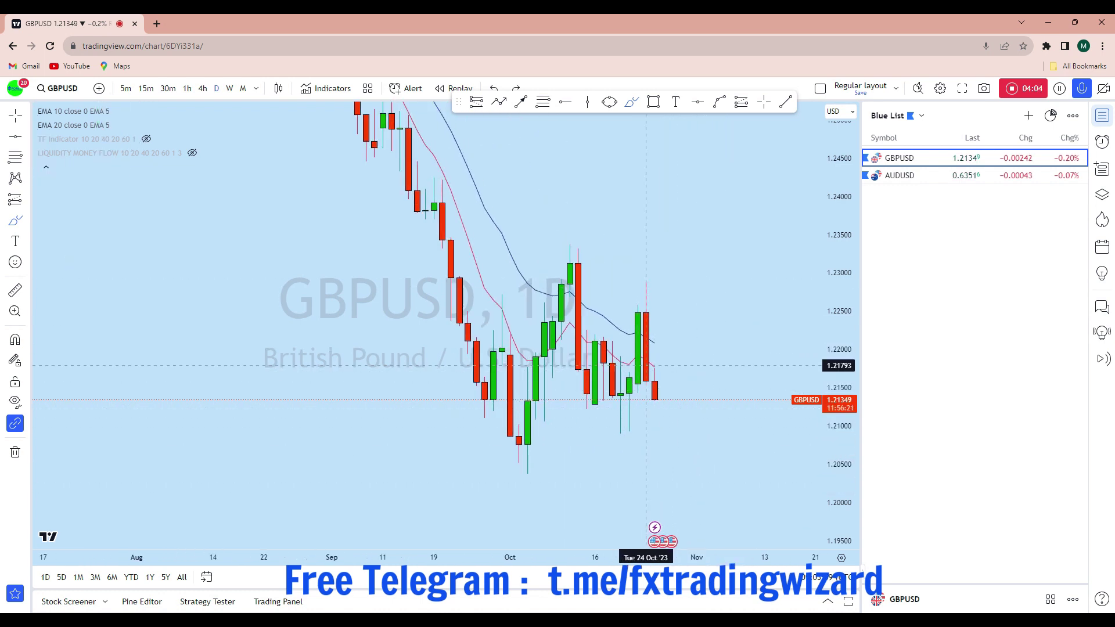
{"action": "left_click", "coordinate": [786, 102]}
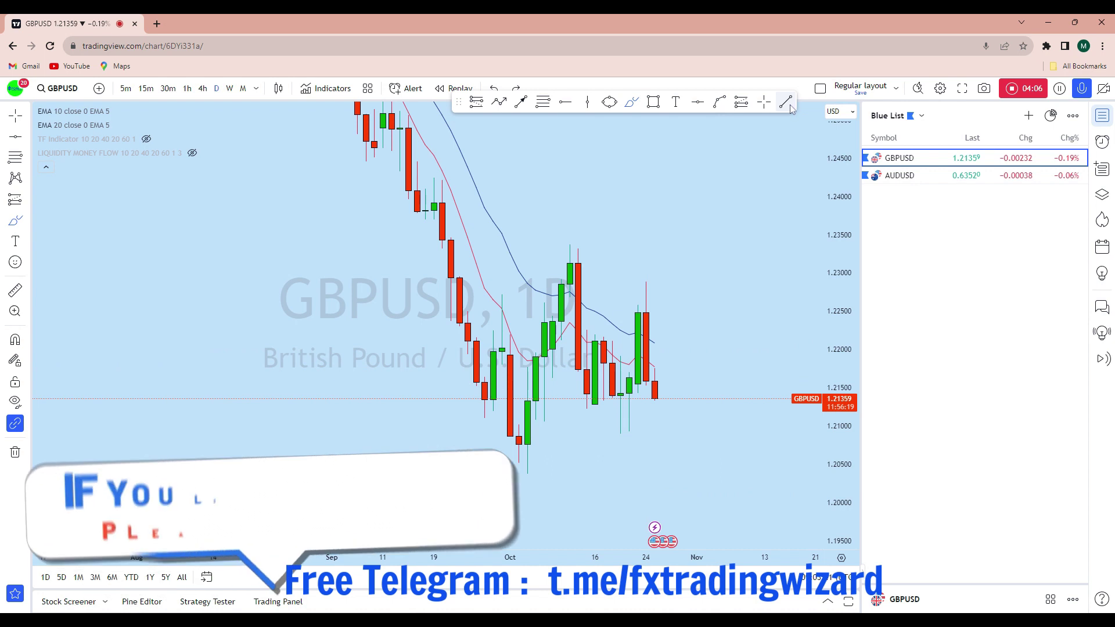
{"action": "left_click", "coordinate": [561, 428]}
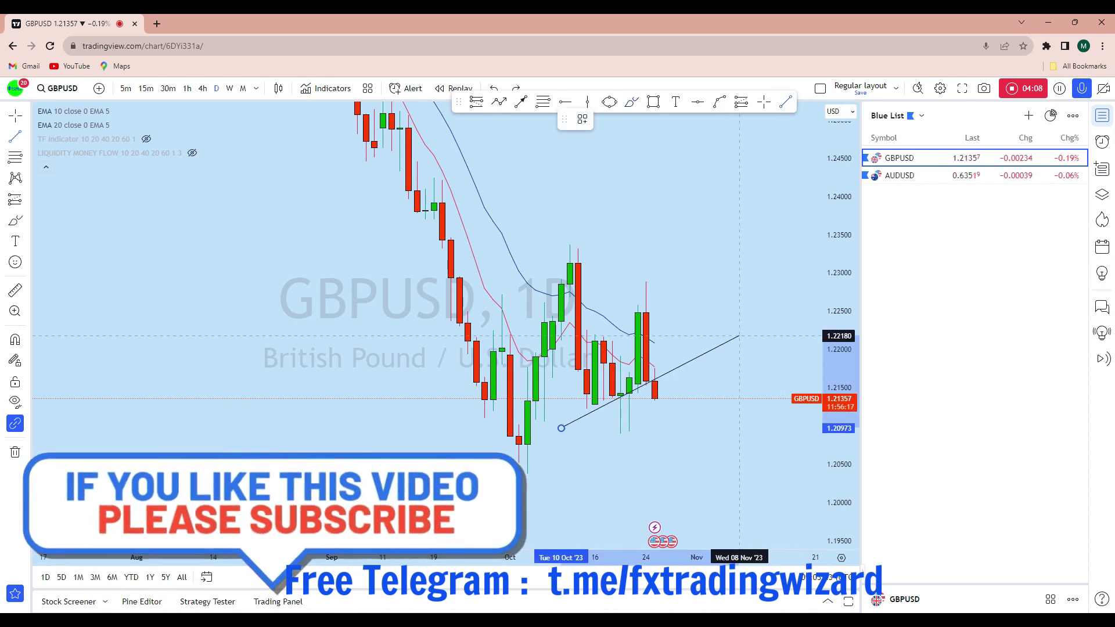
{"action": "left_click", "coordinate": [739, 336]}
{"action": "left_click_drag", "start_coordinate": [561, 428], "coordinate": [527, 444]}
{"action": "scroll", "coordinate": [652, 312], "scroll_direction": "up", "scroll_amount": 2}
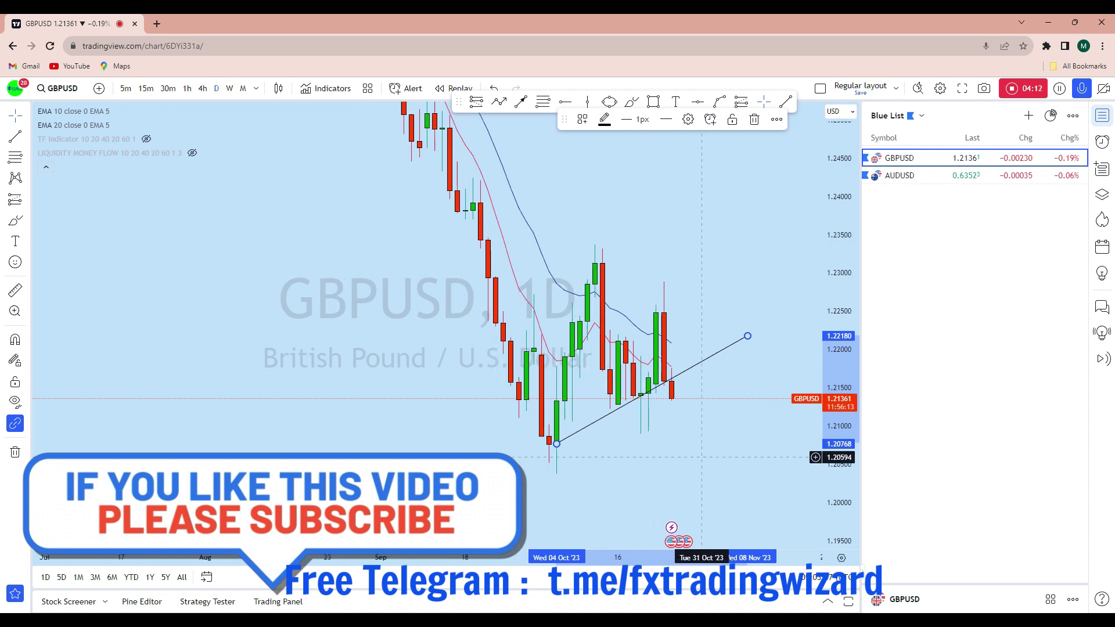
Place a horizontal line at 1.20905 along the lower wicks of the mid-October daily candles.
{"action": "left_click", "coordinate": [698, 102]}
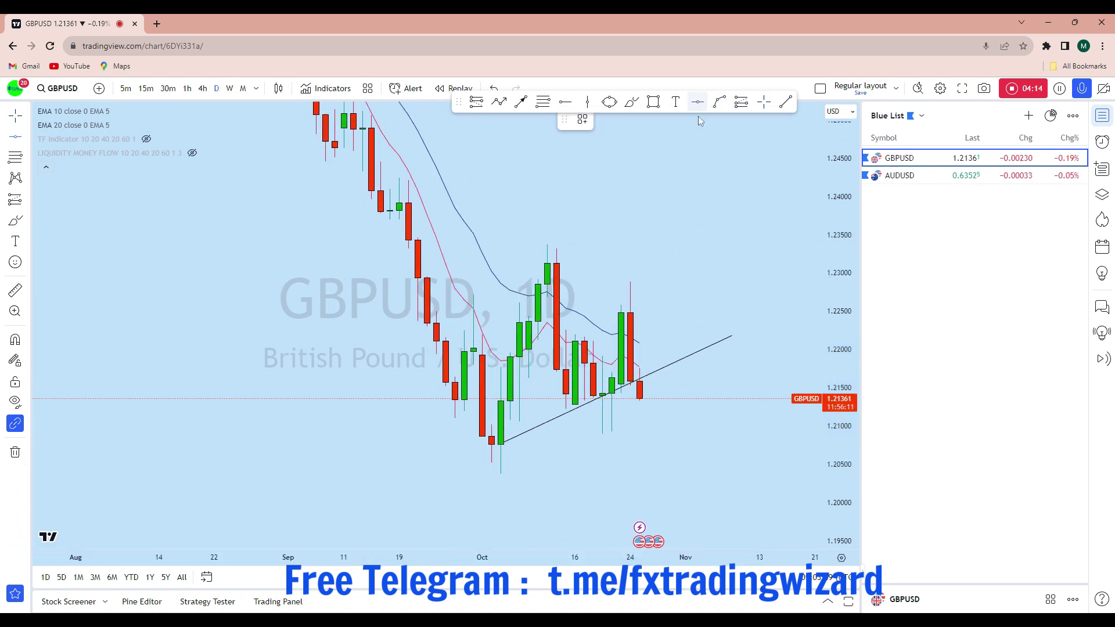
{"action": "left_click", "coordinate": [428, 433]}
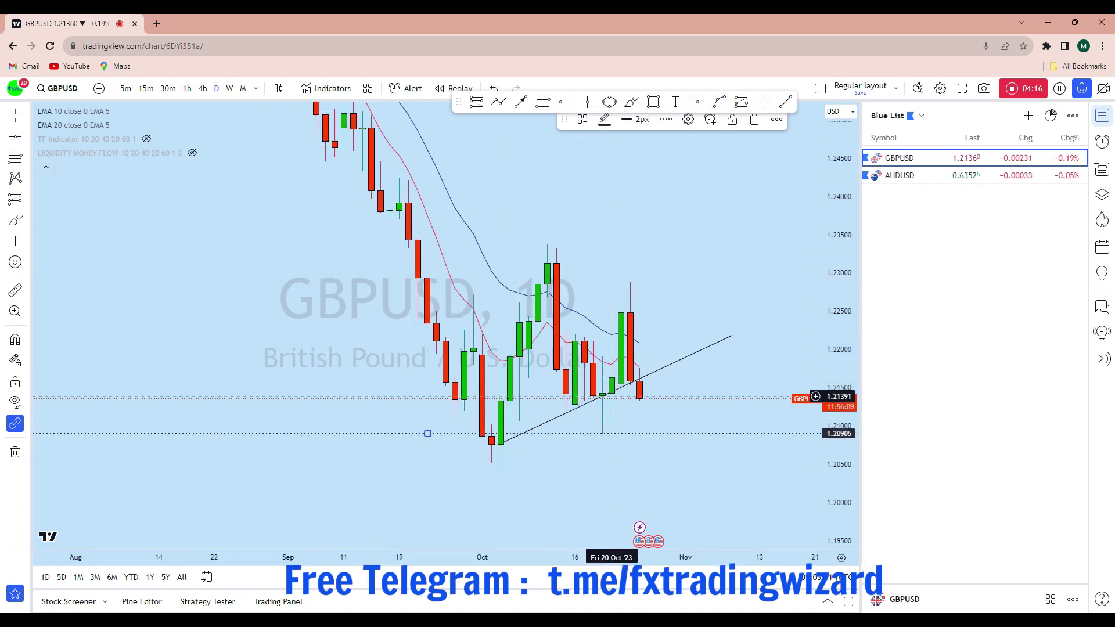
{"action": "left_click_drag", "start_coordinate": [836, 436], "coordinate": [837, 247]}
Switch the GBPUSD chart to the 4-hour timeframe and frame the October candles with both lines.
{"action": "left_click", "coordinate": [203, 88]}
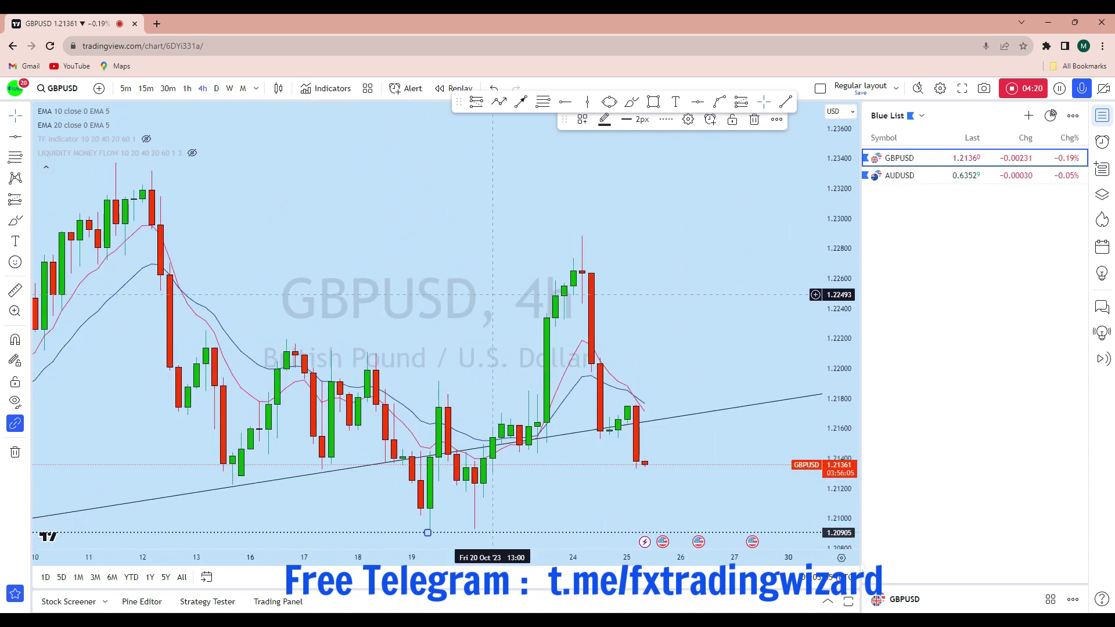
{"action": "left_click", "coordinate": [16, 115]}
{"action": "left_click_drag", "start_coordinate": [734, 307], "coordinate": [642, 252]}
{"action": "scroll", "coordinate": [643, 255], "scroll_direction": "down", "scroll_amount": 3}
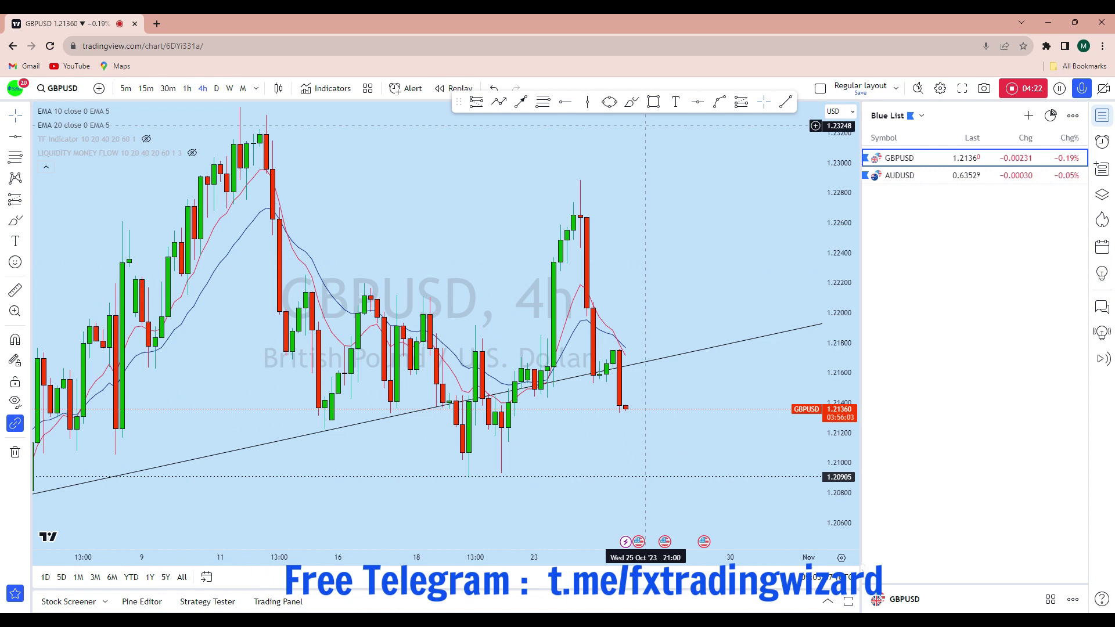
Brush the latest 4-hour drop from about 1.22690 through the small pullback to about 1.21120, and undo the stroke.
{"action": "left_click", "coordinate": [629, 104]}
{"action": "mouse_move", "coordinate": [587, 209]}
{"action": "left_mouse_down"}
{"action": "mouse_move", "coordinate": [593, 375]}
{"action": "mouse_move", "coordinate": [626, 445]}
{"action": "left_mouse_up"}
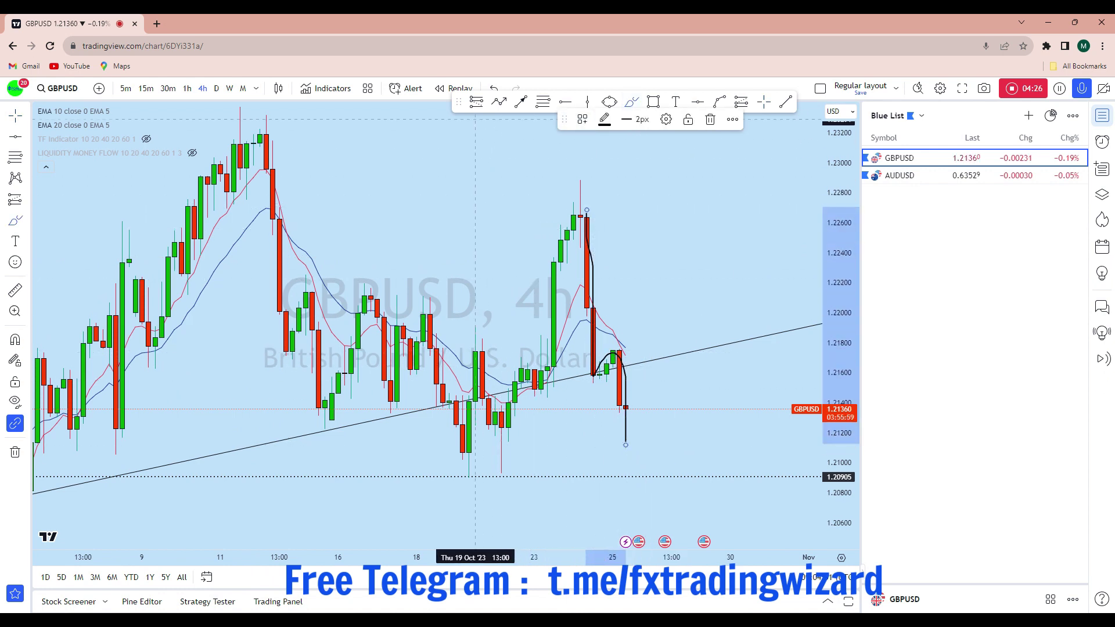
{"action": "left_click", "coordinate": [493, 87]}
Brush a projected rebound and further fall ahead of the latest 4-hour candle, and undo it.
{"action": "scroll", "coordinate": [740, 421], "scroll_direction": "down", "scroll_amount": 3}
{"action": "scroll", "coordinate": [720, 430], "scroll_direction": "up", "scroll_amount": 3}
{"action": "left_click_drag", "start_coordinate": [632, 408], "coordinate": [644, 363]}
{"action": "left_click_drag", "start_coordinate": [682, 417], "coordinate": [702, 497]}
{"action": "left_click", "coordinate": [497, 87]}
Switch the GBPUSD chart to the 1-hour timeframe and frame the candles from 16 October onward.
{"action": "scroll", "coordinate": [653, 244], "scroll_direction": "down", "scroll_amount": 2}
{"action": "scroll", "coordinate": [639, 407], "scroll_direction": "up", "scroll_amount": 3}
{"action": "left_click", "coordinate": [187, 88]}
{"action": "scroll", "coordinate": [697, 378], "scroll_direction": "down", "scroll_amount": 2}
{"action": "scroll", "coordinate": [738, 391], "scroll_direction": "down", "scroll_amount": 2}
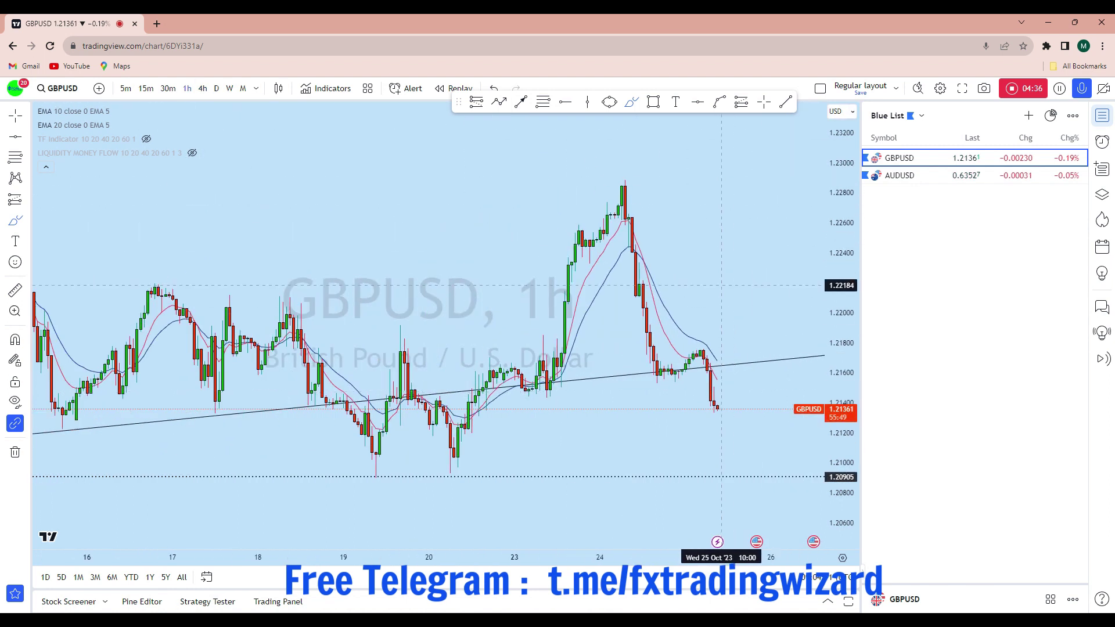
Brush the 1-hour decline with its pullbacks down to the 1.20905 line, and undo the stroke.
{"action": "mouse_move", "coordinate": [643, 263]}
{"action": "left_mouse_down"}
{"action": "mouse_move", "coordinate": [654, 352]}
{"action": "mouse_move", "coordinate": [729, 414]}
{"action": "mouse_move", "coordinate": [753, 468]}
{"action": "left_mouse_up"}
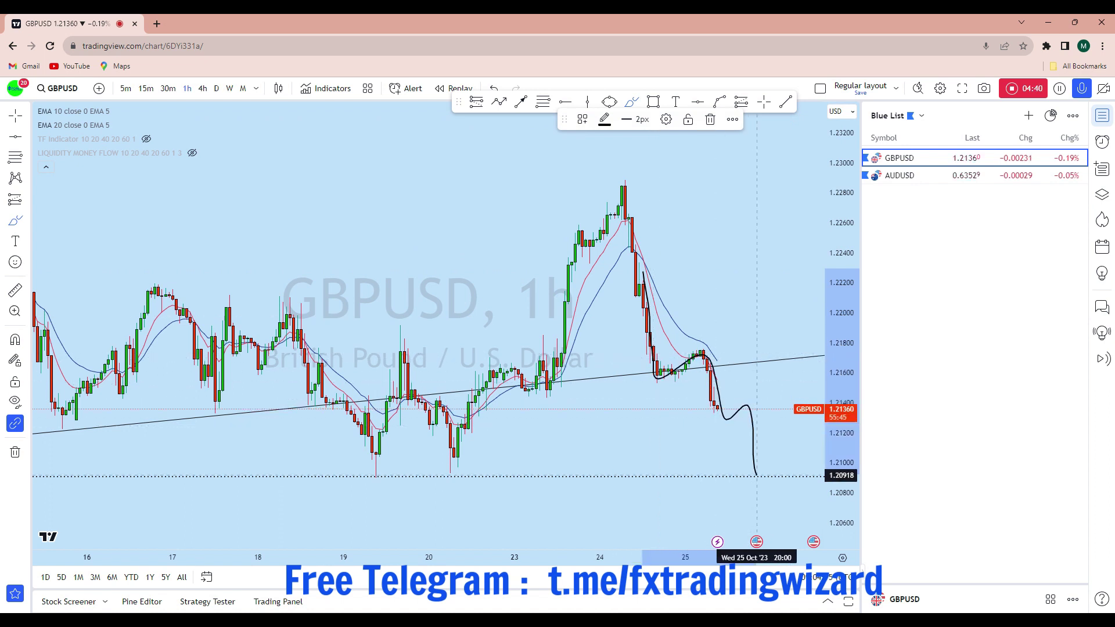
{"action": "left_click", "coordinate": [494, 88]}
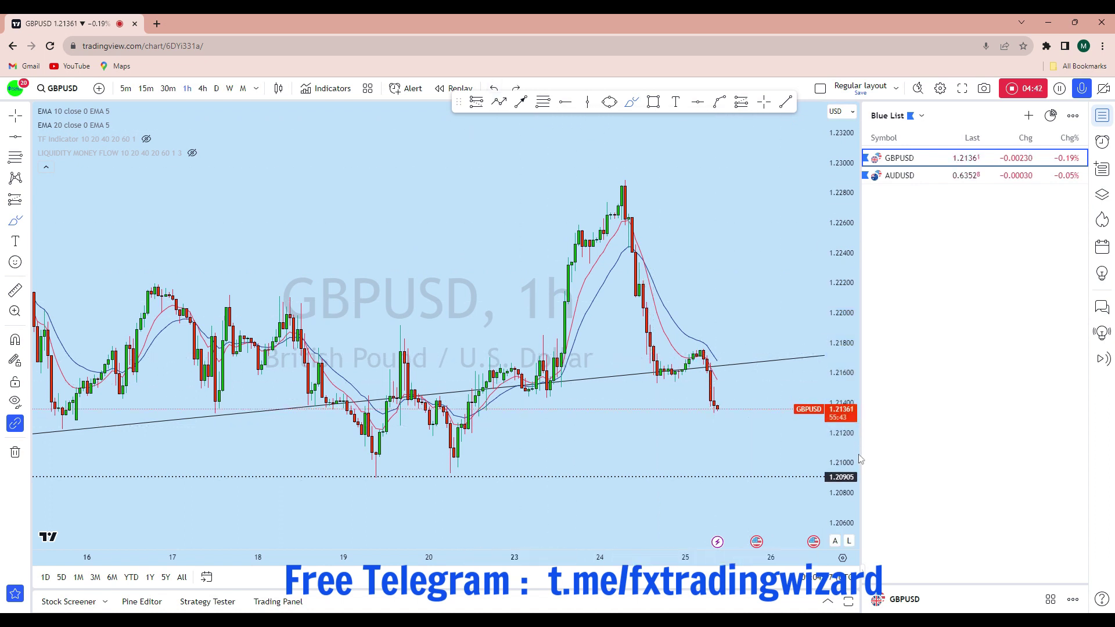
Brush a projected rebound from the latest 1-hour low up to about 1.21620, just below the trend line.
{"action": "left_click_drag", "start_coordinate": [846, 467], "coordinate": [845, 317]}
{"action": "scroll", "coordinate": [726, 406], "scroll_direction": "up", "scroll_amount": 3}
{"action": "left_click_drag", "start_coordinate": [643, 484], "coordinate": [675, 412]}
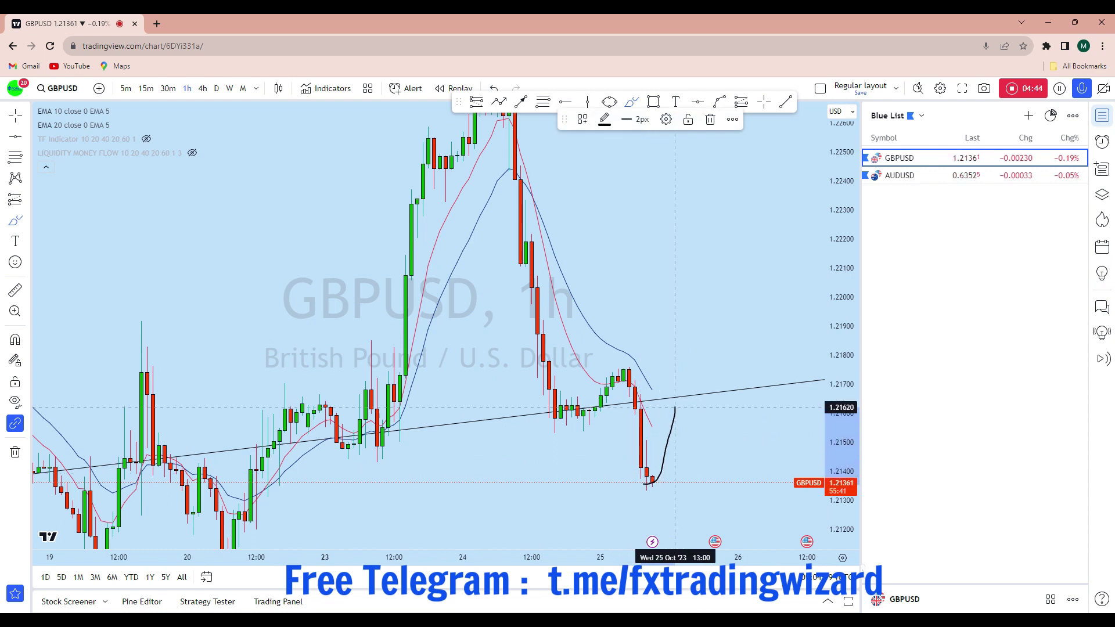
{"action": "scroll", "coordinate": [732, 419], "scroll_direction": "up", "scroll_amount": 2}
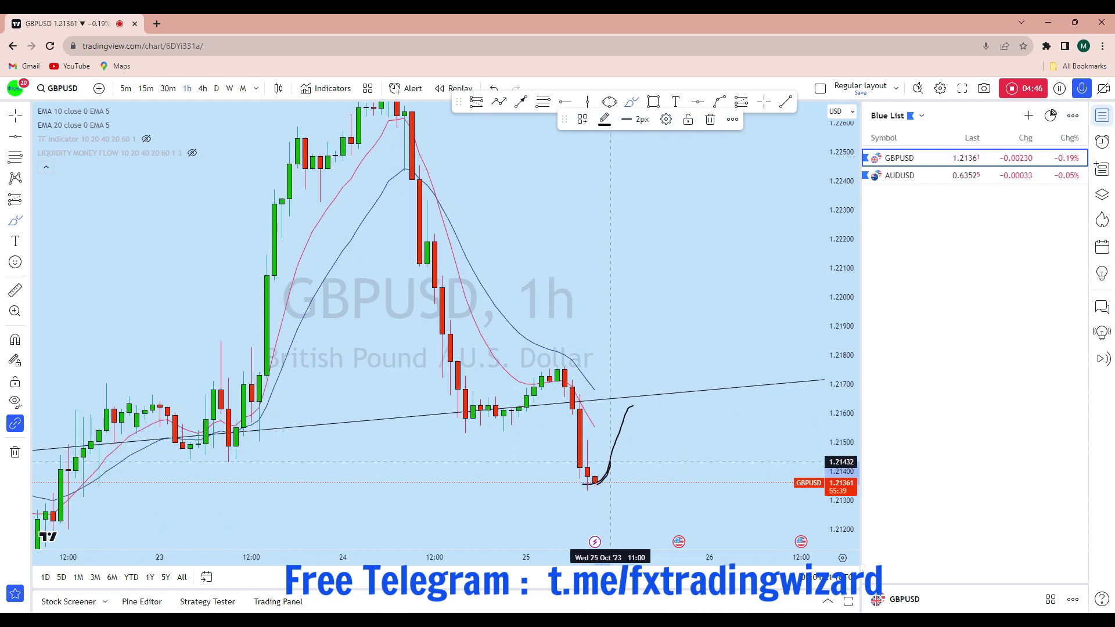
{"action": "scroll", "coordinate": [649, 385], "scroll_direction": "down", "scroll_amount": 4}
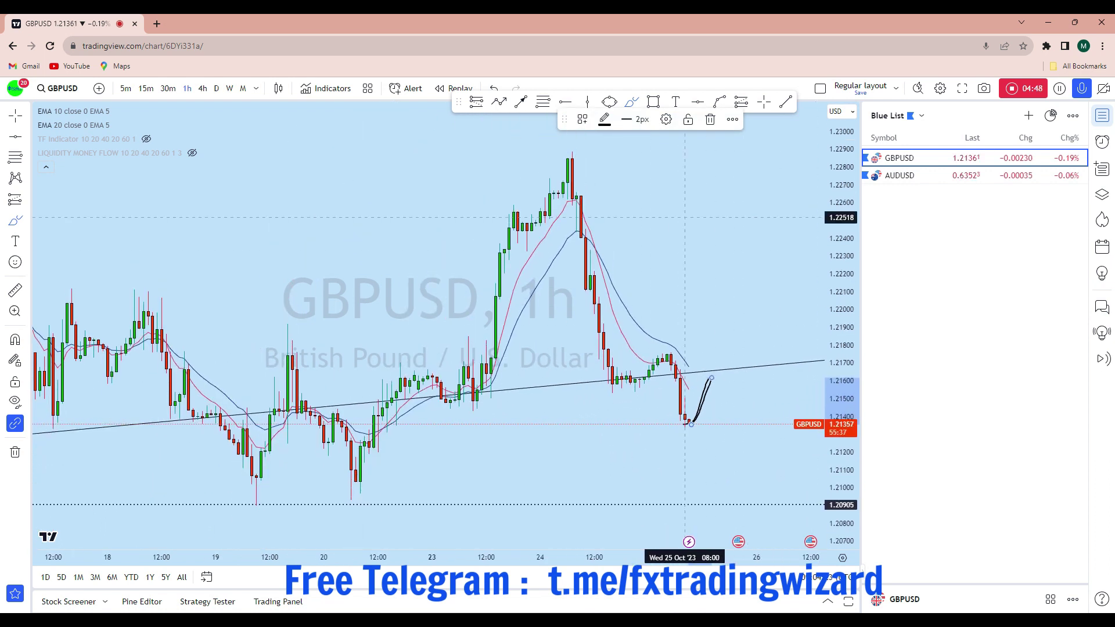
Draw a small circle around the top of the projected rebound, where it meets the trend line.
{"action": "left_click", "coordinate": [609, 103]}
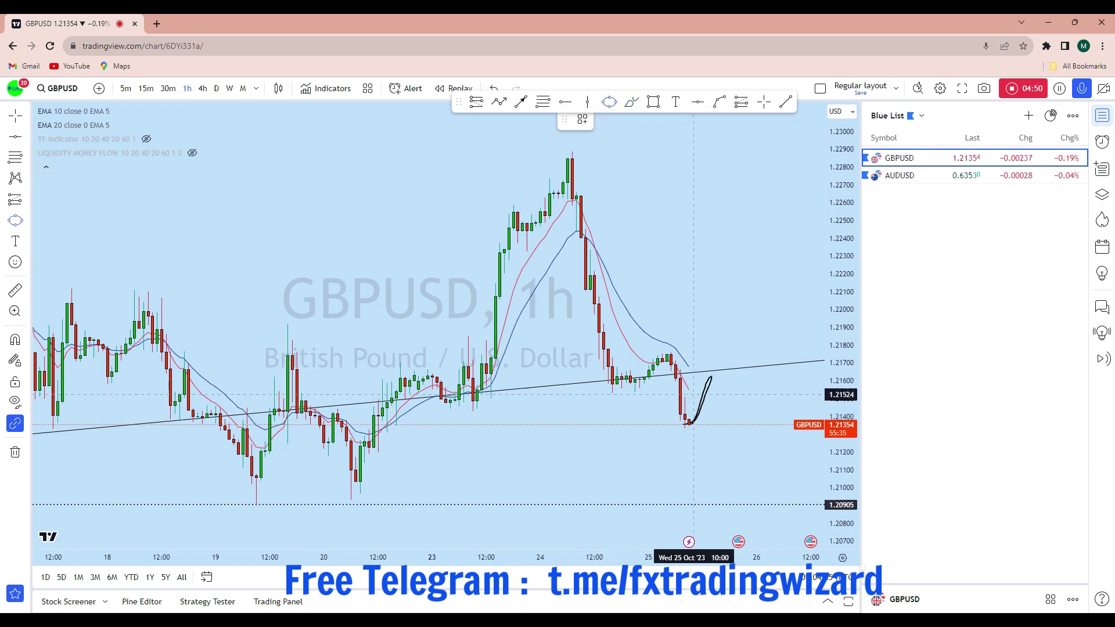
{"action": "left_click", "coordinate": [693, 395]}
{"action": "left_click", "coordinate": [720, 374]}
{"action": "left_click", "coordinate": [728, 385]}
{"action": "left_click_drag", "start_coordinate": [774, 331], "coordinate": [603, 204]}
{"action": "scroll", "coordinate": [602, 215], "scroll_direction": "down", "scroll_amount": 3}
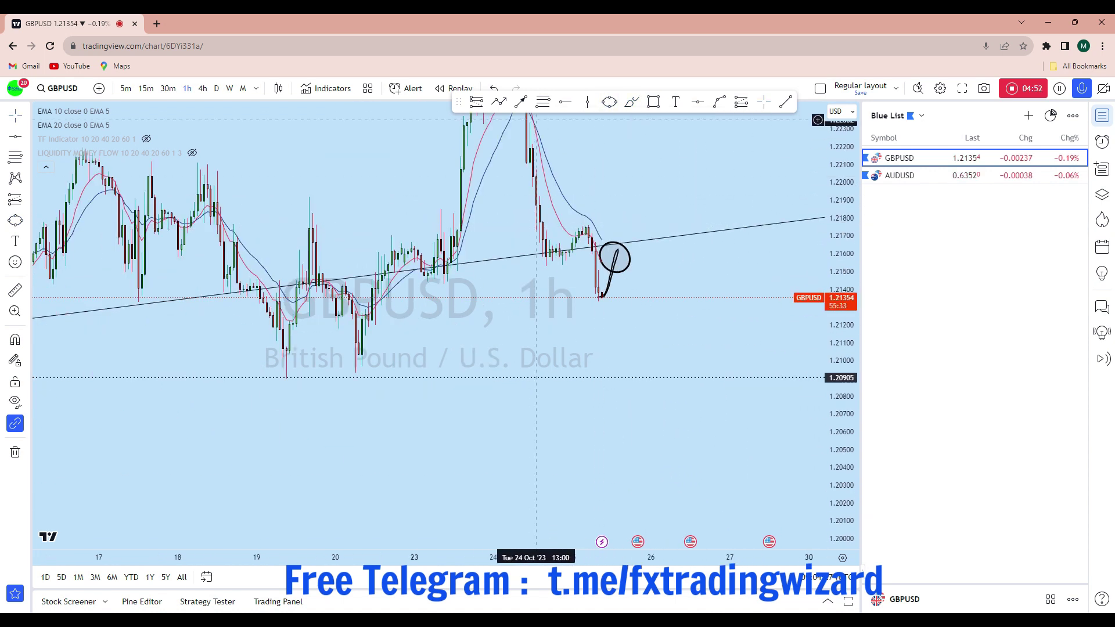
Draw an arrow from the circled area at 1.21638 down to about 1.20918 at the dotted horizontal line.
{"action": "left_click", "coordinate": [522, 103]}
{"action": "left_click_drag", "start_coordinate": [618, 254], "coordinate": [671, 377]}
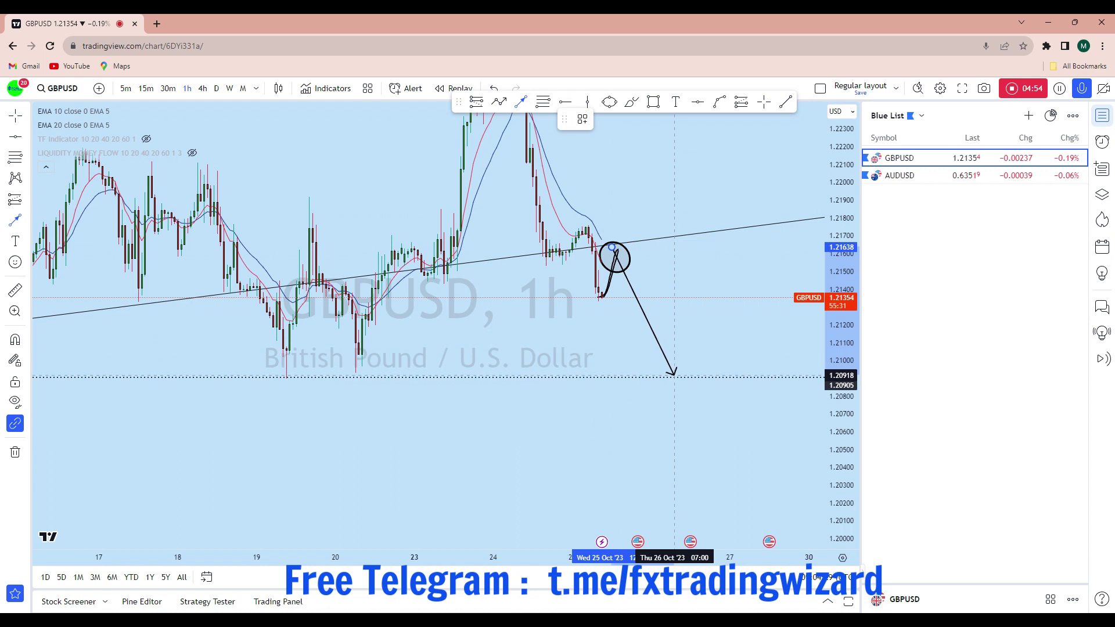
{"action": "scroll", "coordinate": [740, 326], "scroll_direction": "down", "scroll_amount": 2}
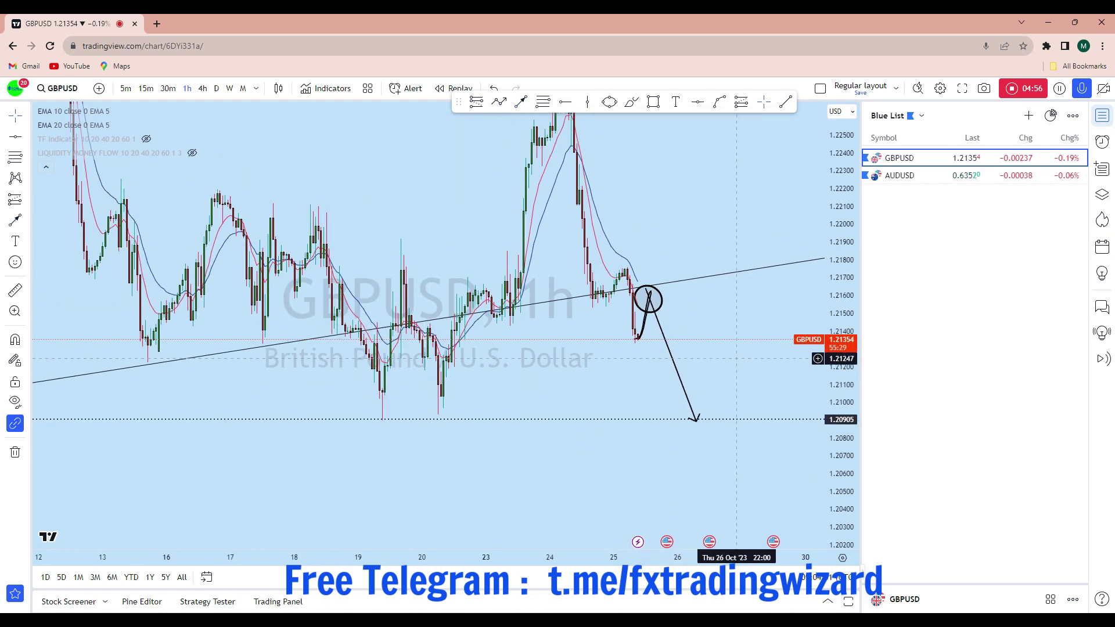